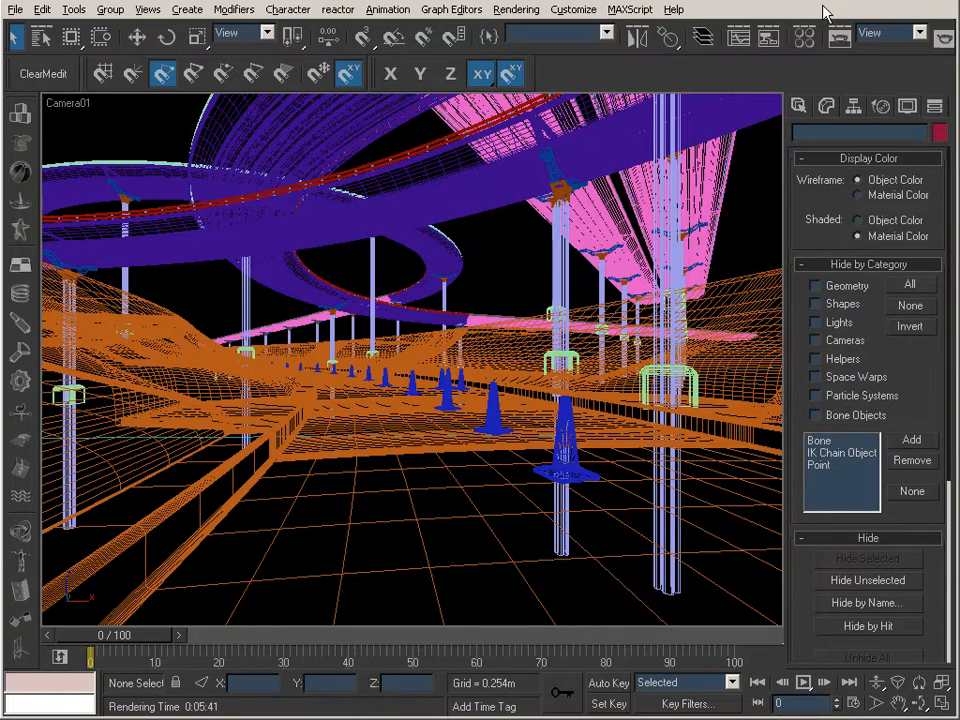
Step: Check the HDRI environment map's preview and render the Camera01 view, closing the render windows when finished
key("m")
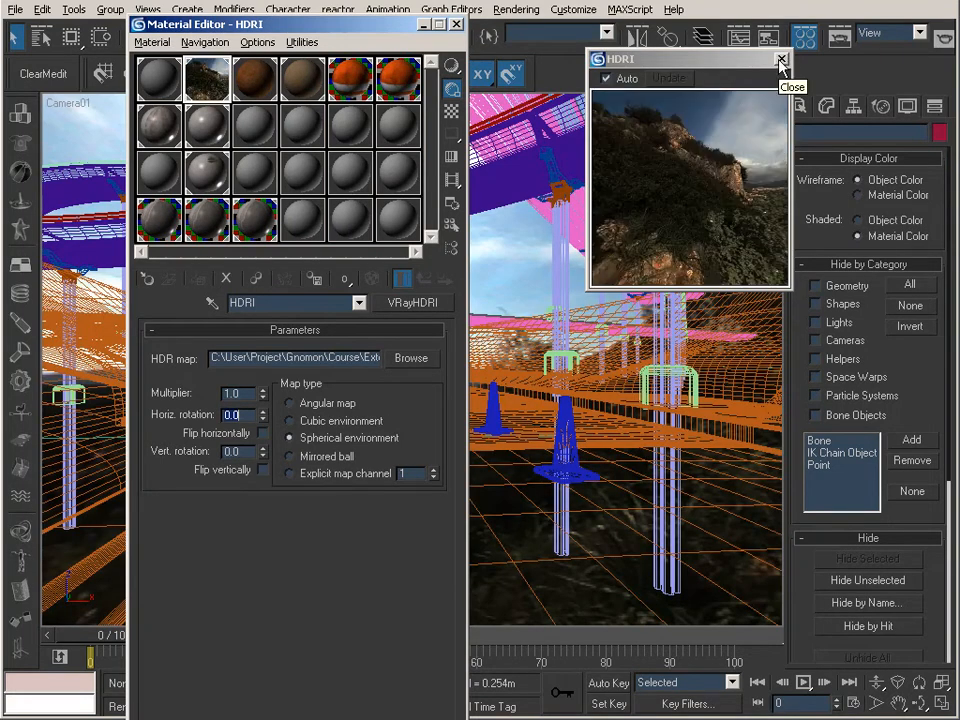
left_click(781, 60)
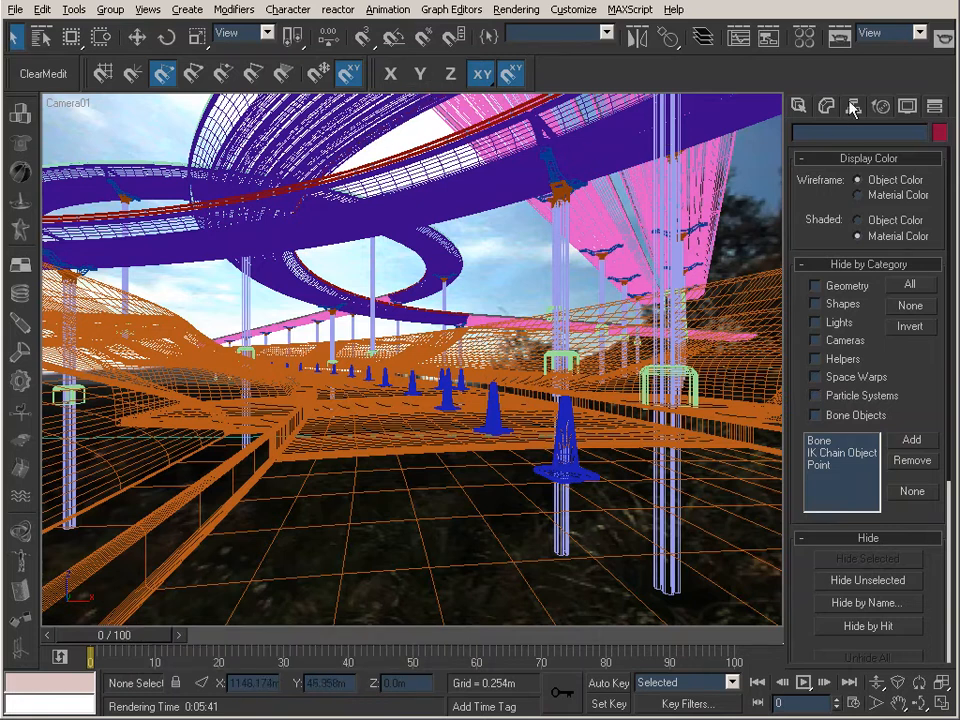
left_click(842, 39)
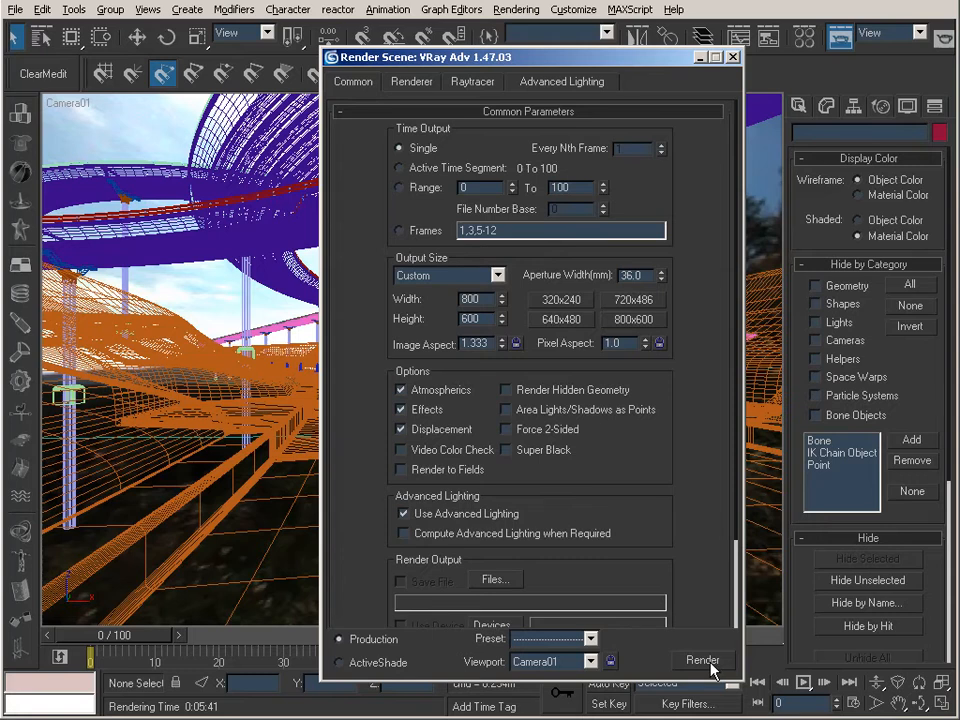
left_click(703, 661)
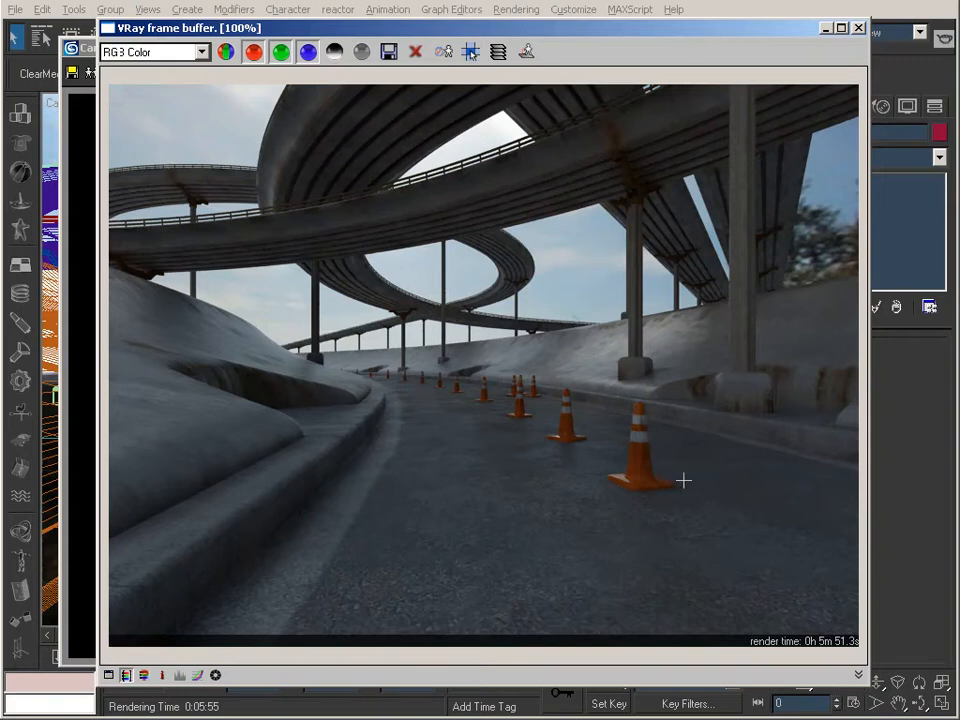
left_click(827, 28)
left_click(784, 49)
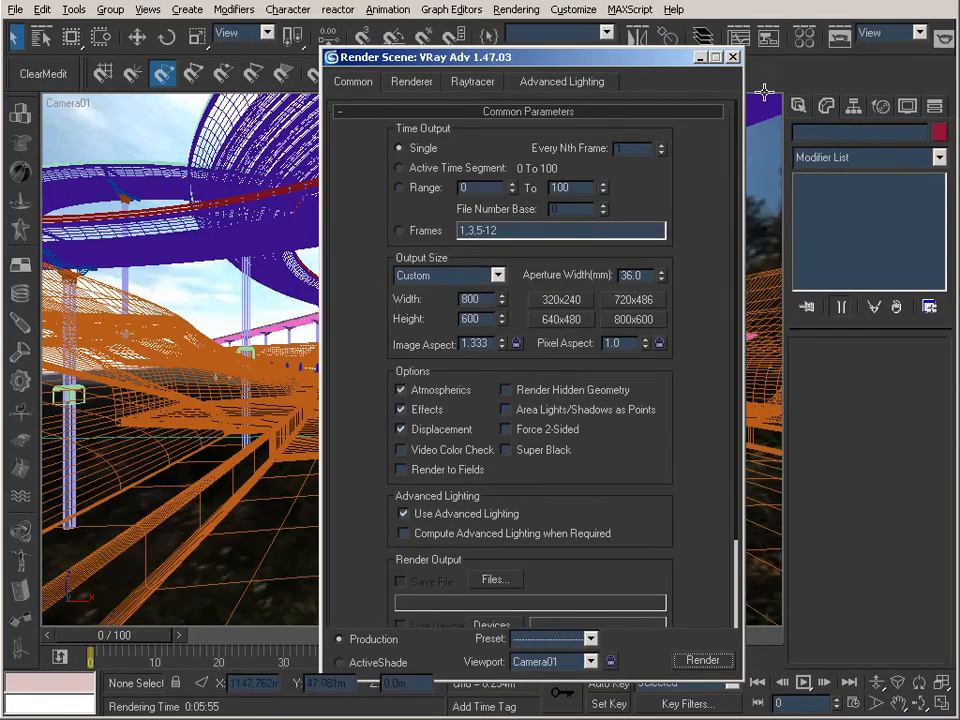
left_click(732, 58)
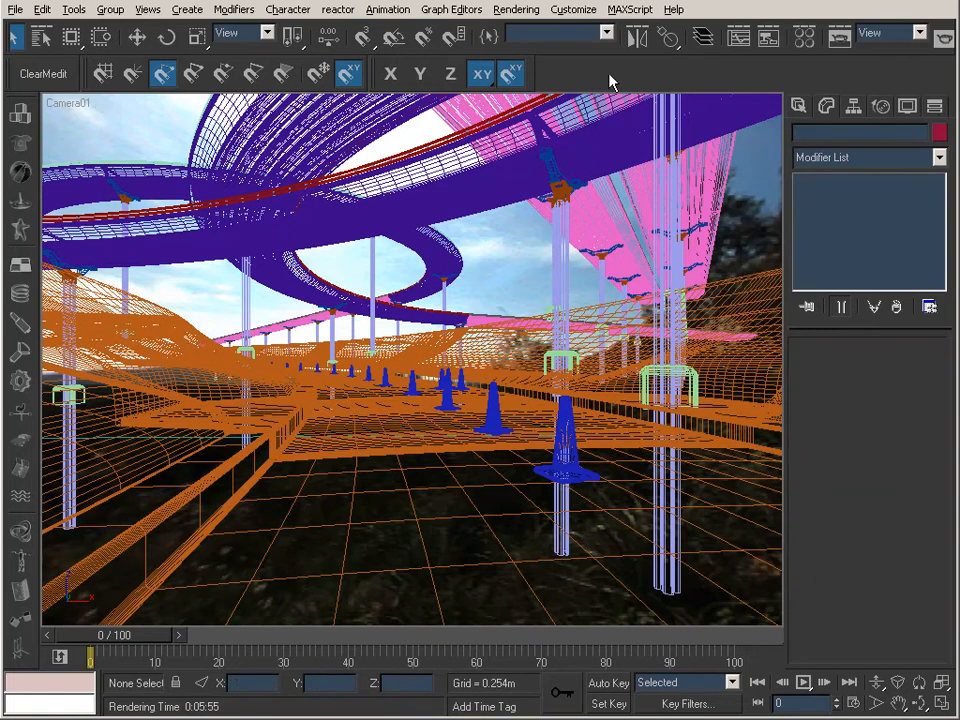
Step: Set the HDRI environment map's horizontal rotation to 25
left_click(804, 38)
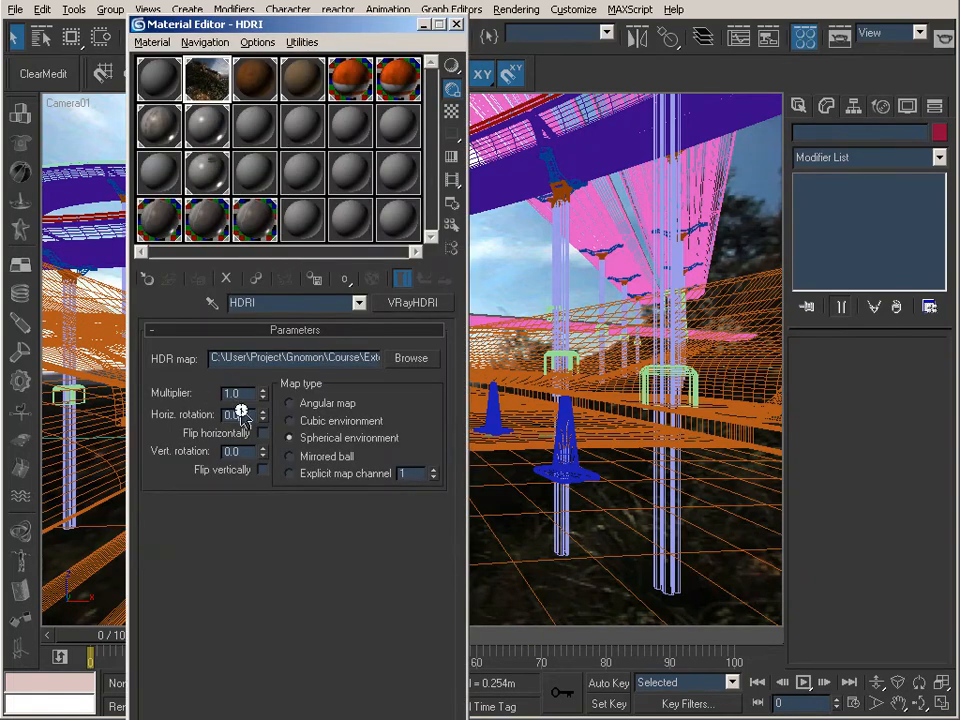
type("25")
key("Return")
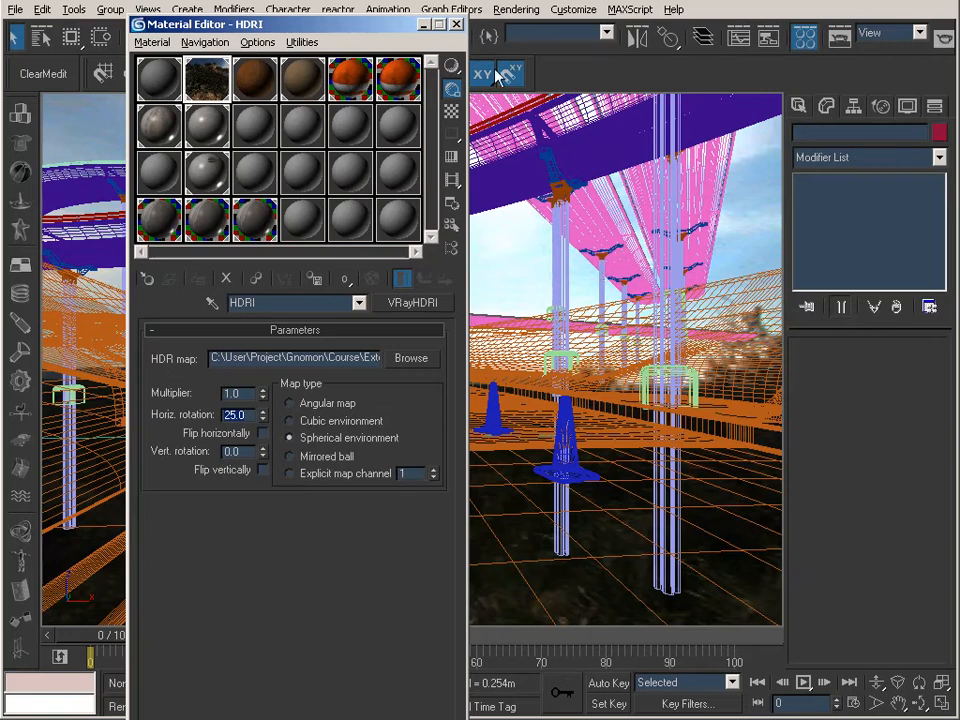
left_click(424, 25)
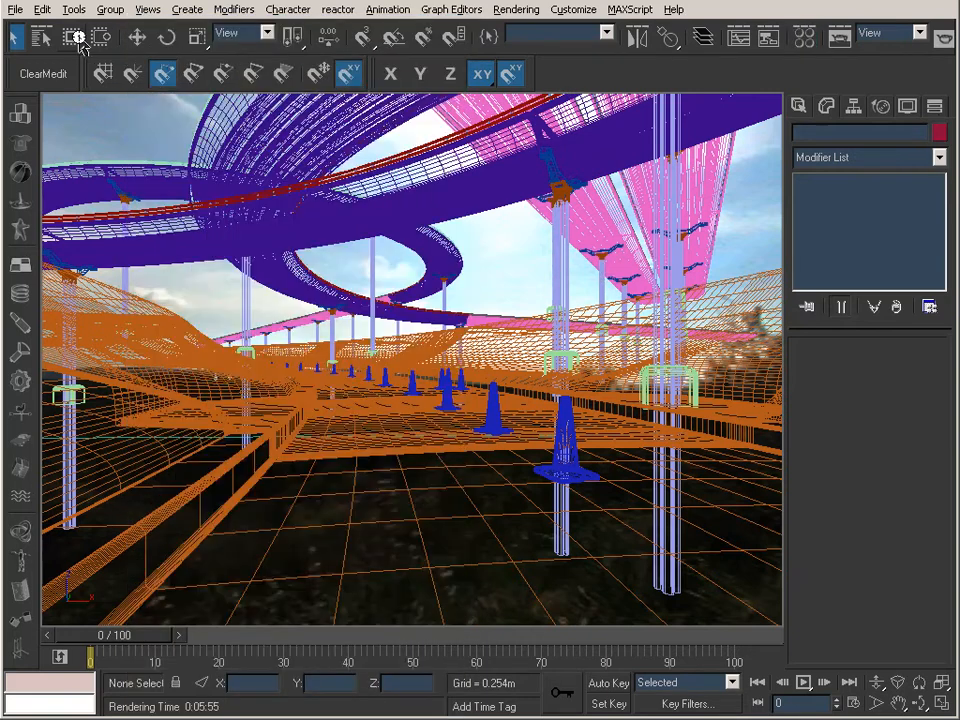
Step: Select the Sun_02 light by name
left_click(41, 37)
left_click(326, 308)
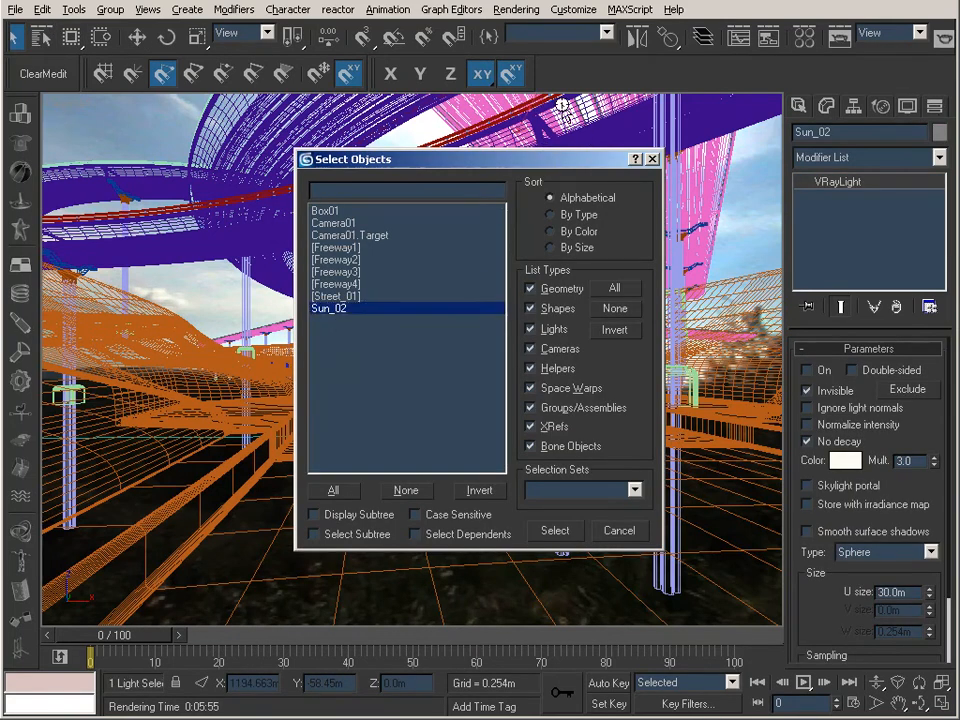
key("Return")
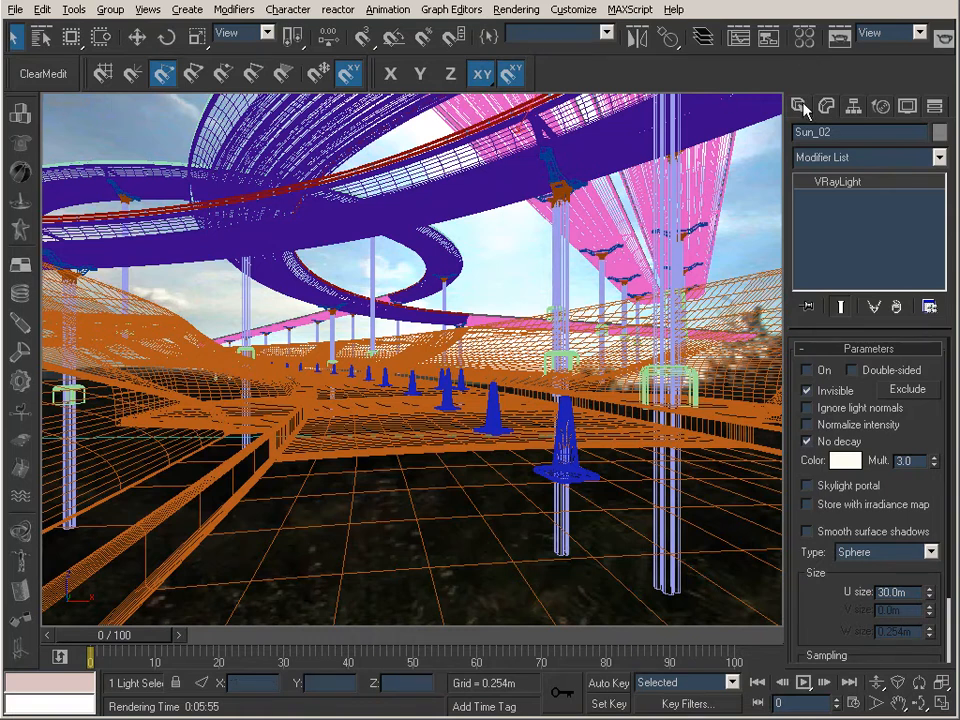
Step: Hide the Freeway1, Freeway2, Freeway3 and Freeway4 groups by name
left_click(907, 105)
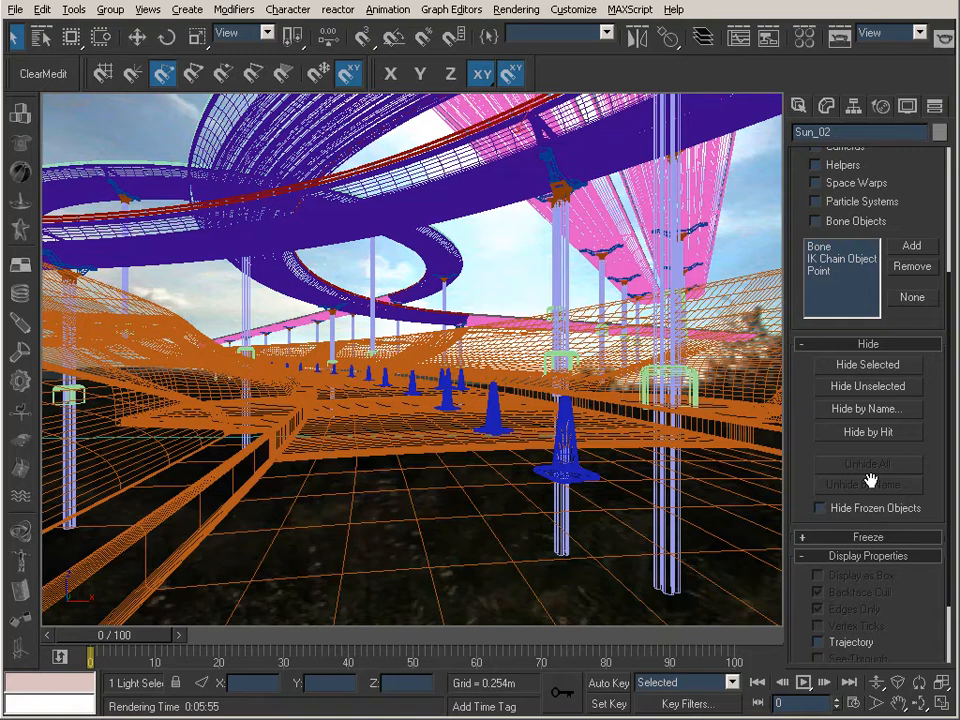
left_click_drag(803, 488, 808, 302)
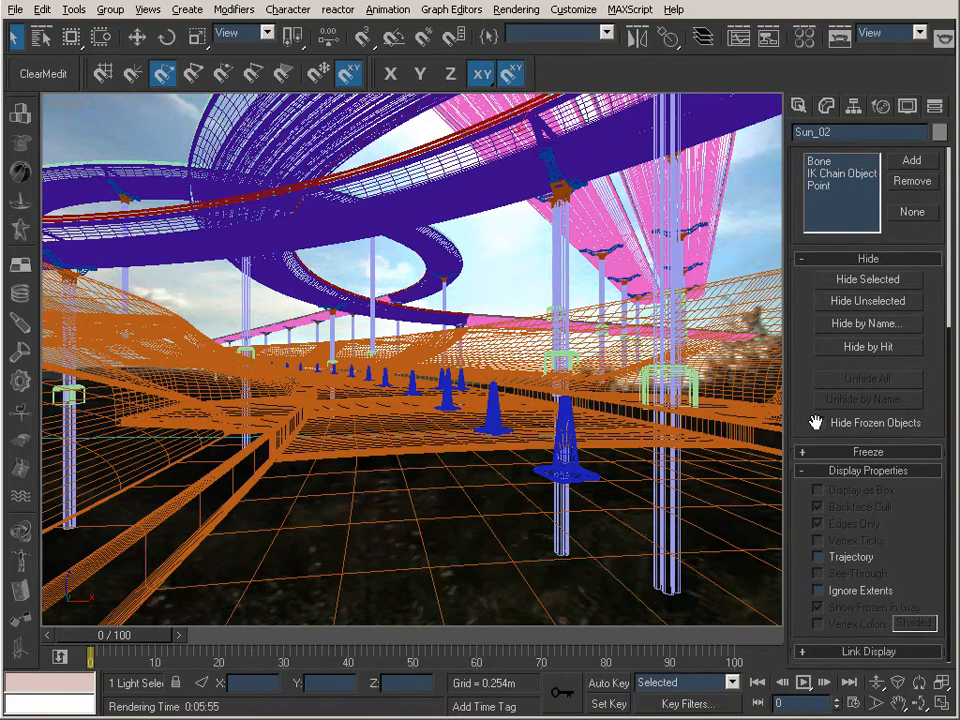
left_click(848, 350)
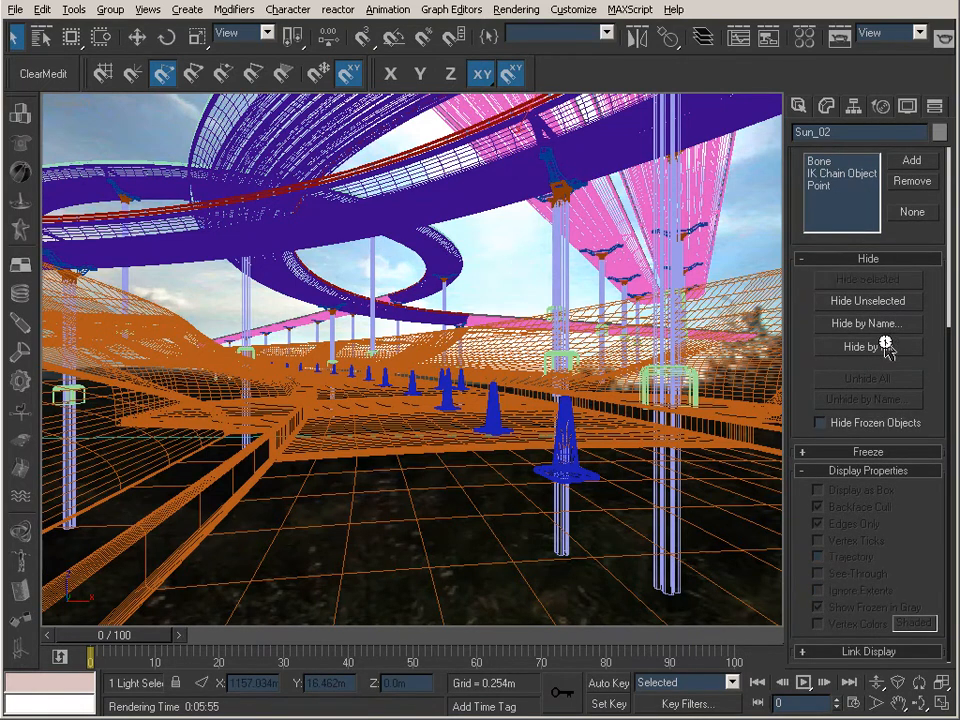
left_click(868, 324)
left_click_drag(364, 247, 366, 285)
left_click(554, 530)
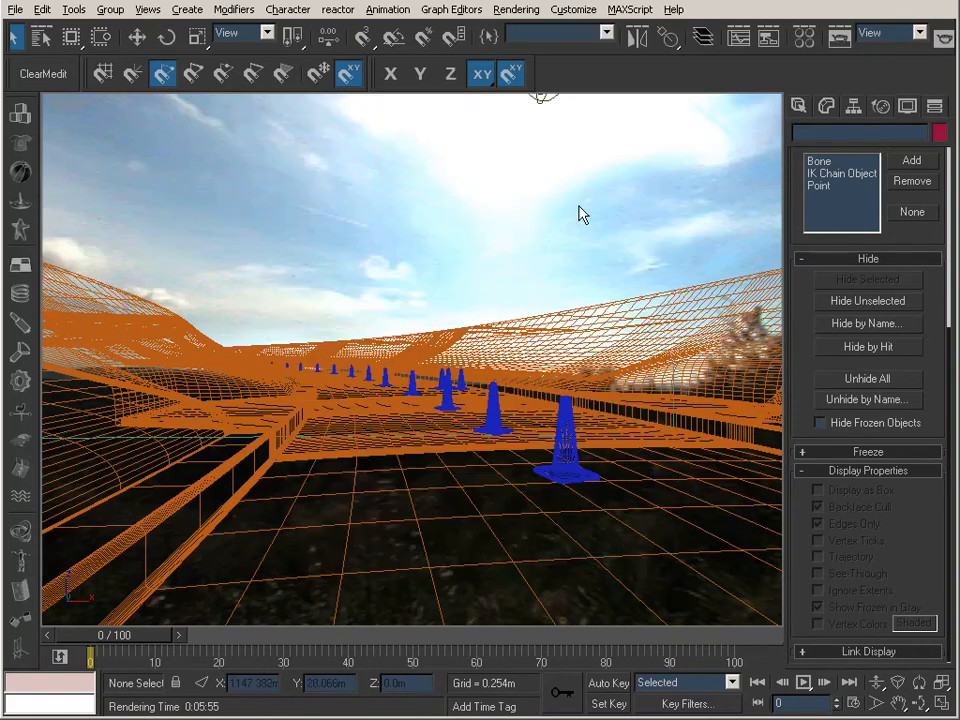
Step: Examine the multiplier and colour settings of the Sun_02 light
left_click(542, 99)
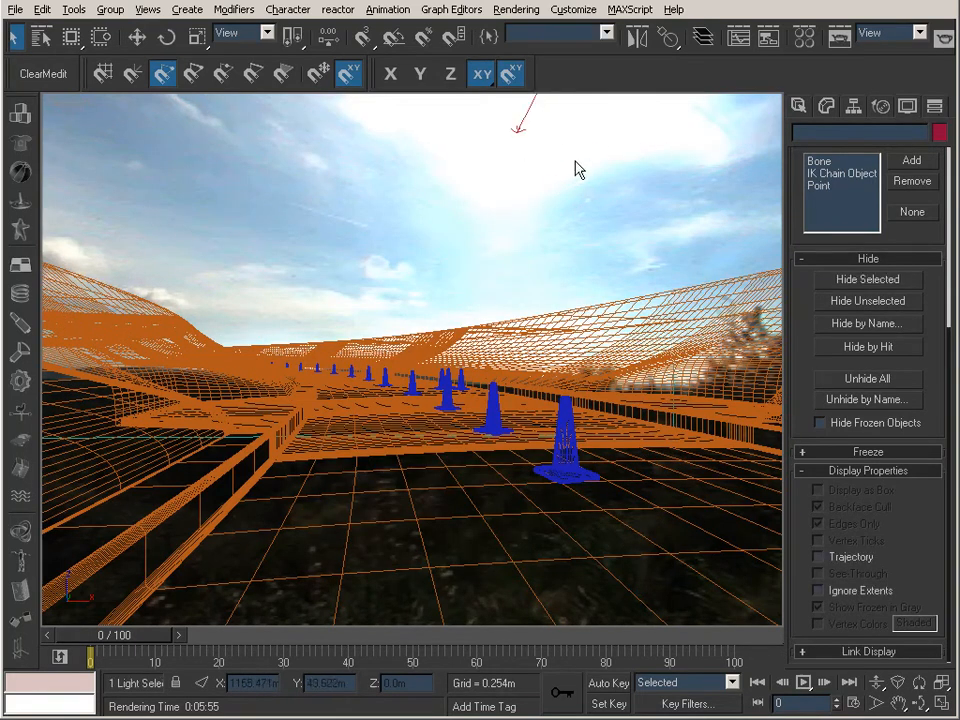
left_click(826, 105)
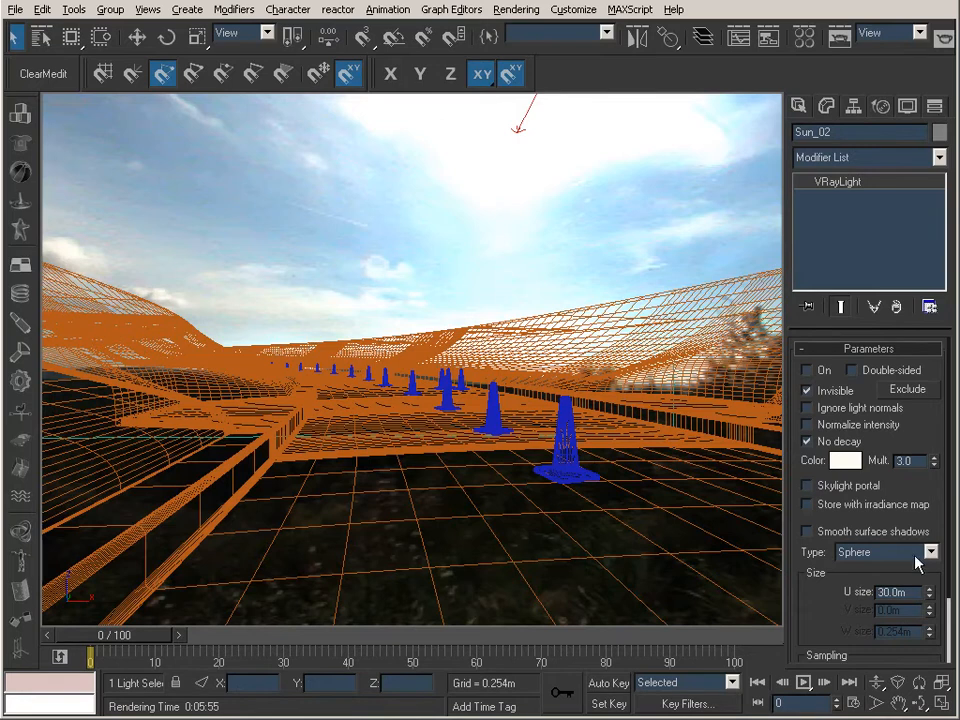
mouse_move(936, 514)
left_mouse_down()
mouse_move(930, 469)
mouse_move(927, 511)
left_mouse_up()
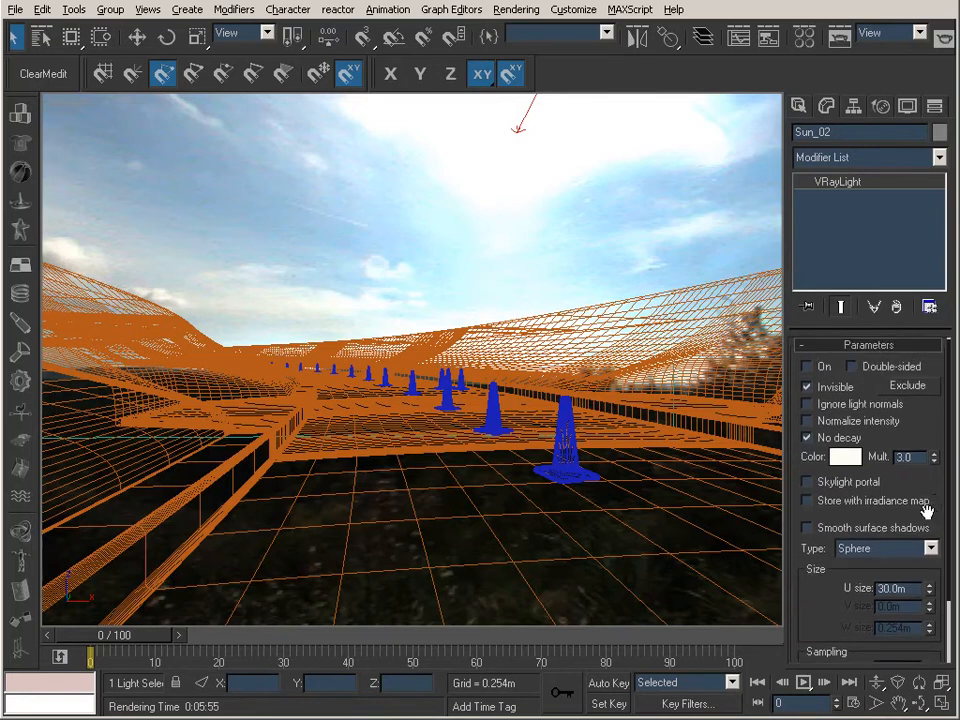
double_click(914, 458)
left_click(845, 457)
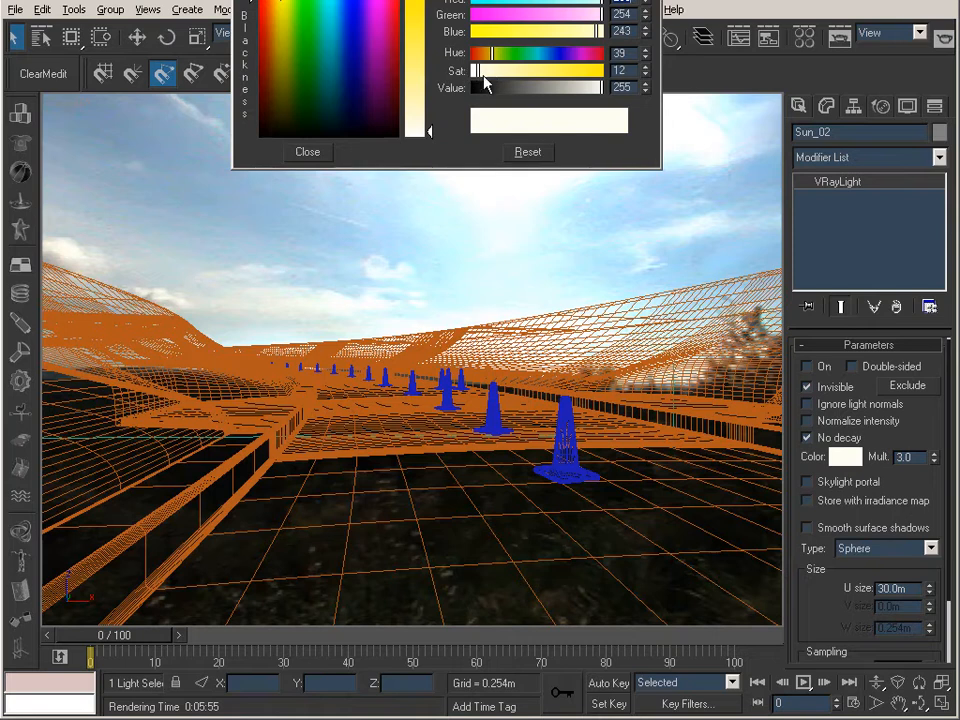
left_click(309, 153)
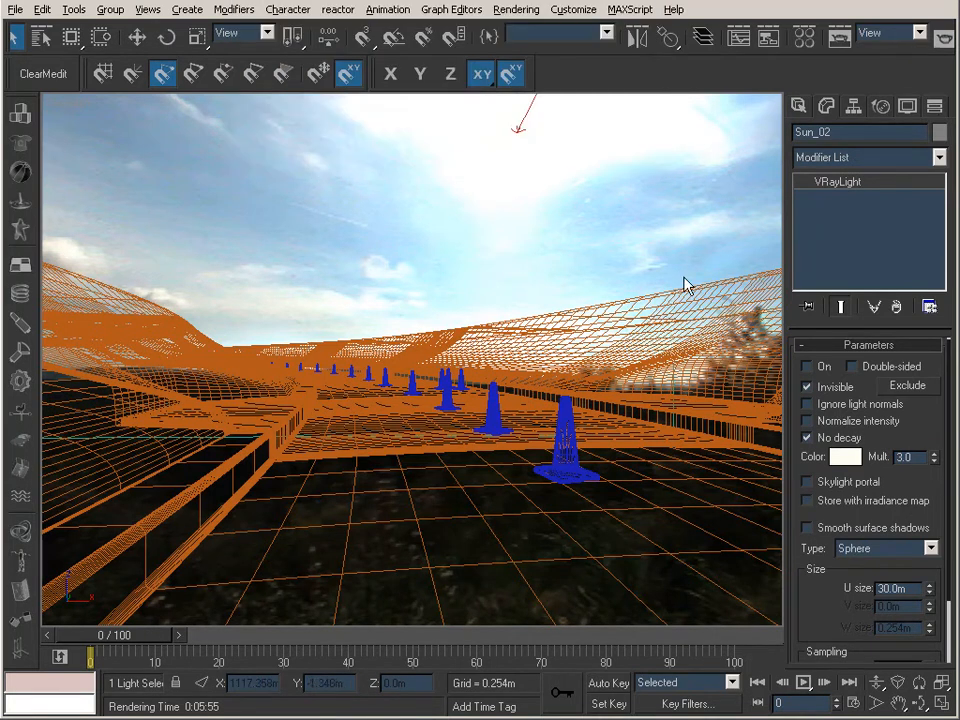
Step: Turn on the Sun_02 light and set its U size to 15 m
left_click(632, 211)
left_click(540, 101)
left_click(811, 369)
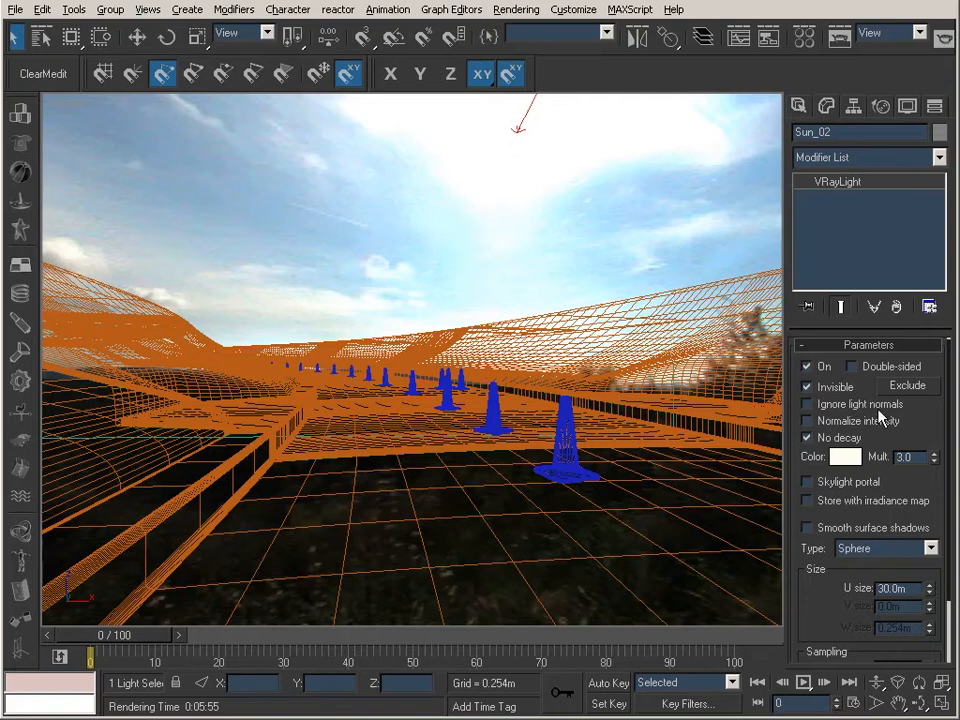
double_click(907, 588)
type("15")
key("Return")
Step: Unhide the four Freeway groups by name
left_click(910, 106)
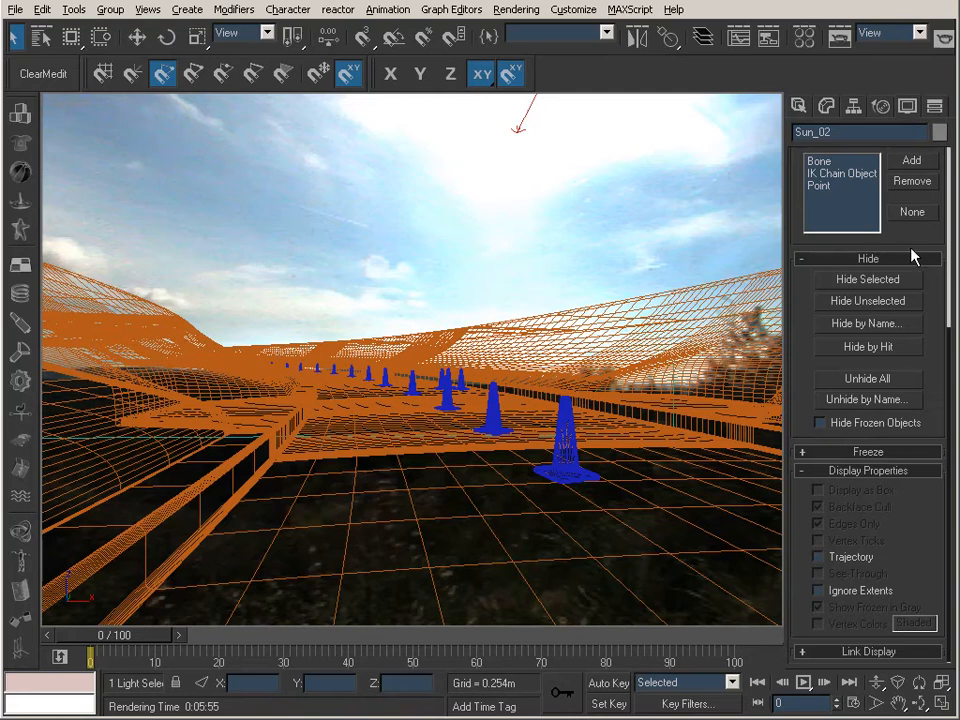
left_click(877, 401)
left_click_drag(377, 211, 386, 274)
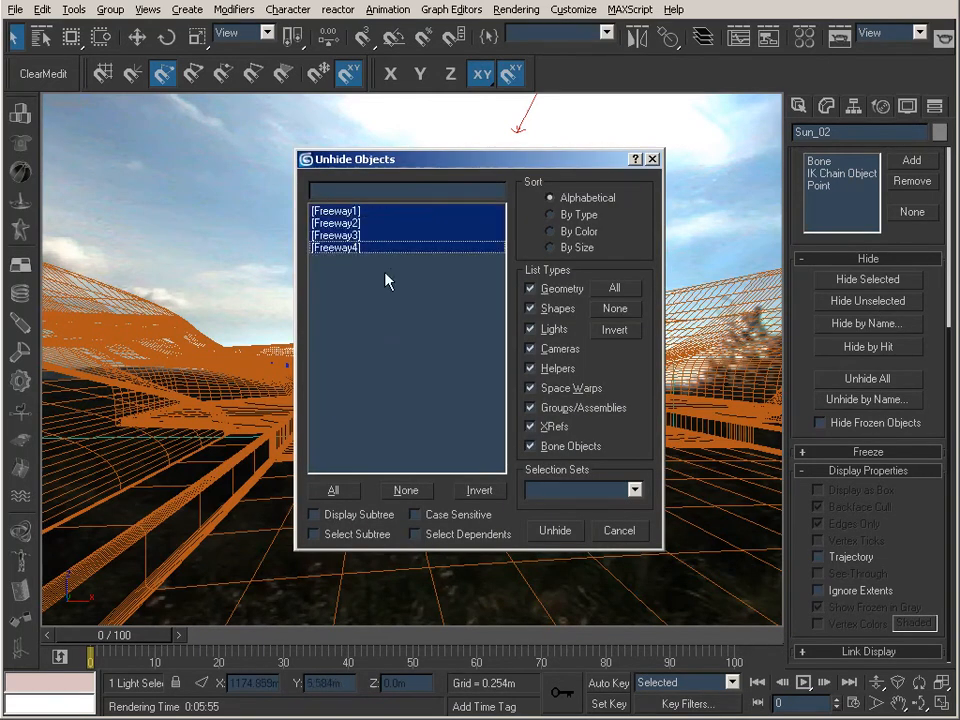
left_click(555, 530)
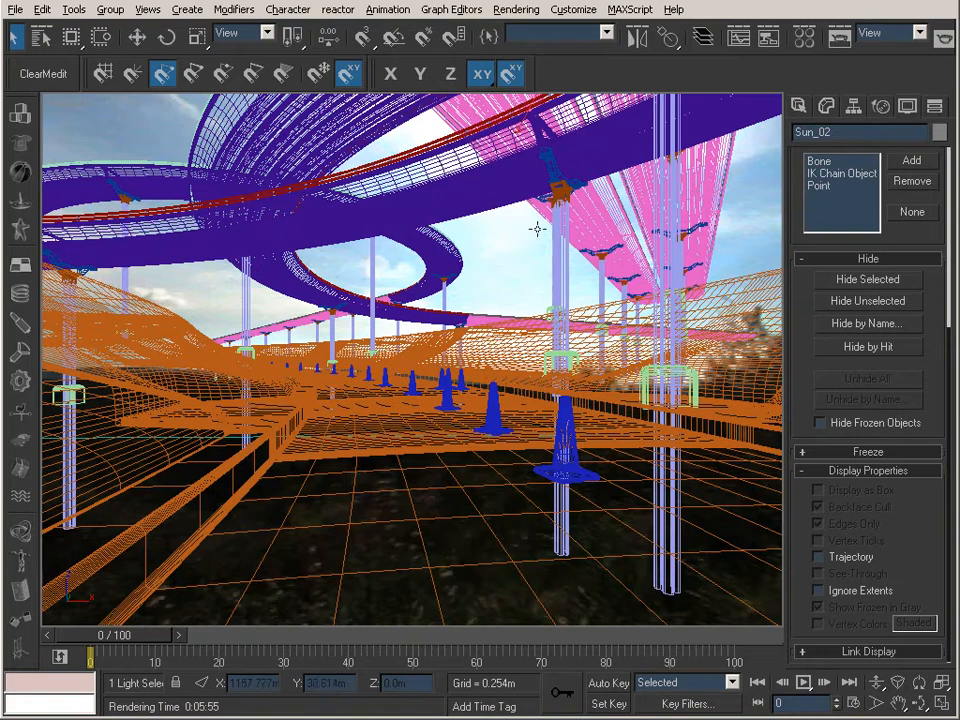
Step: Render the Camera01 view with the Sun_02 light on and examine the image alongside the light's size and sampling settings
left_click(843, 38)
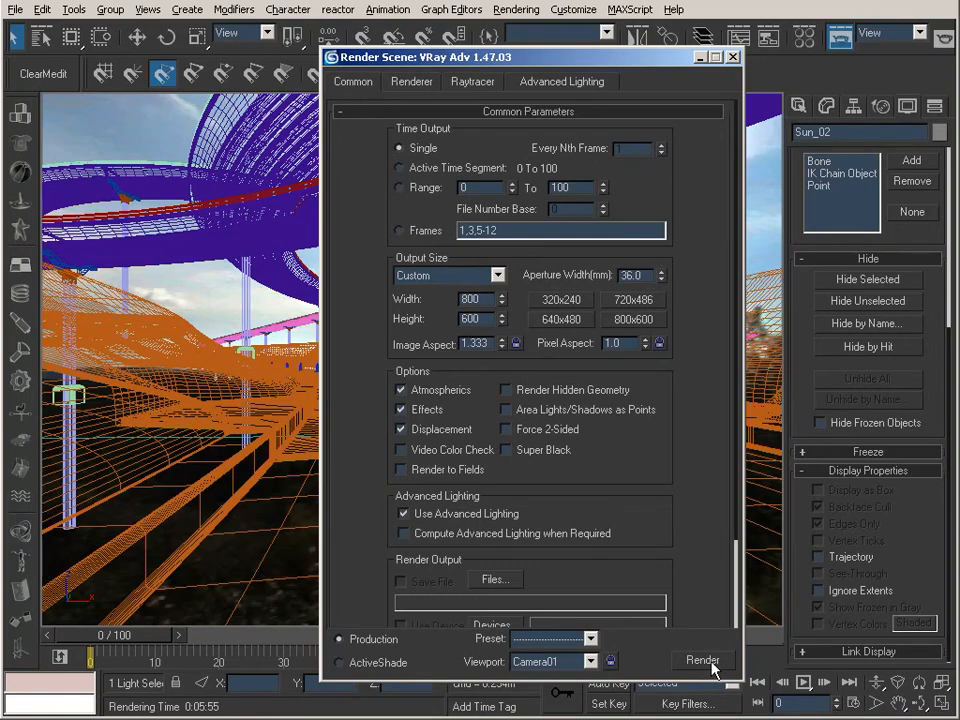
left_click(705, 661)
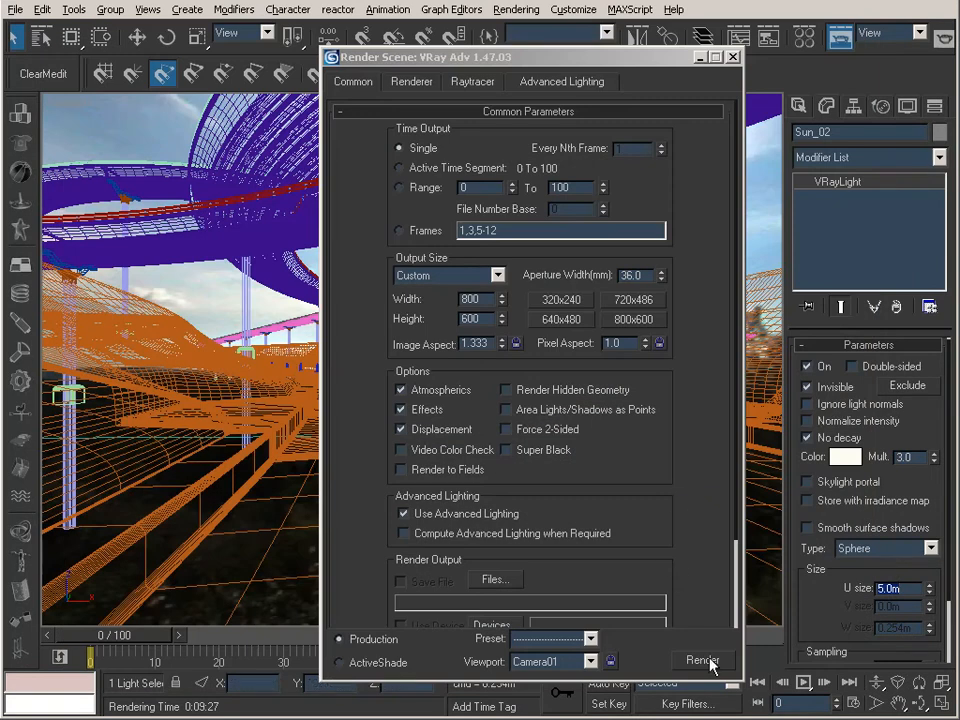
left_click(705, 661)
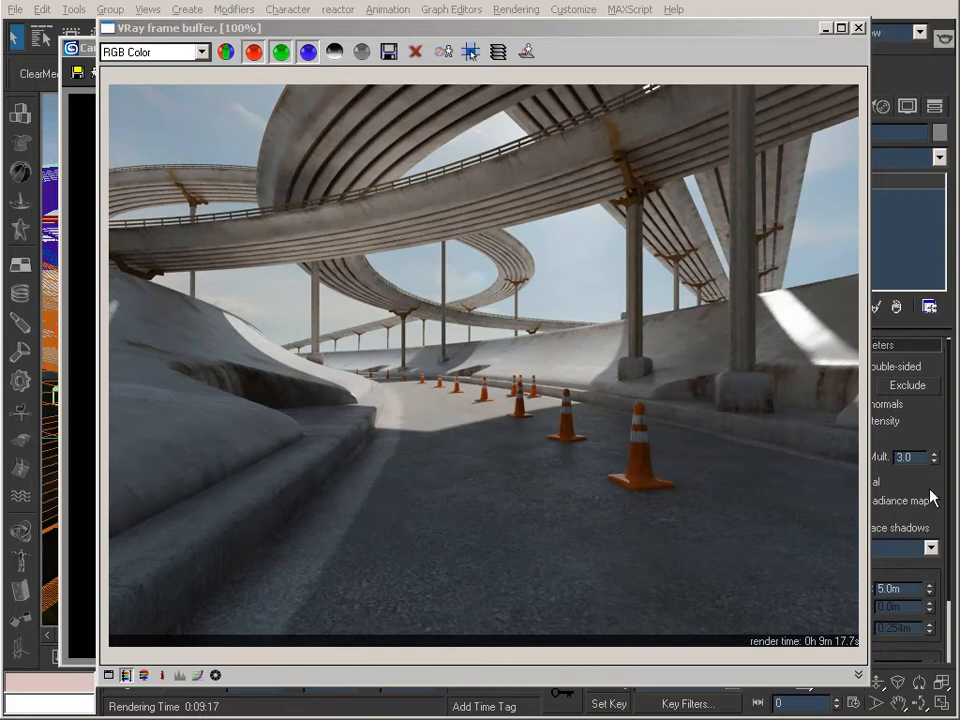
left_click_drag(936, 493, 940, 386)
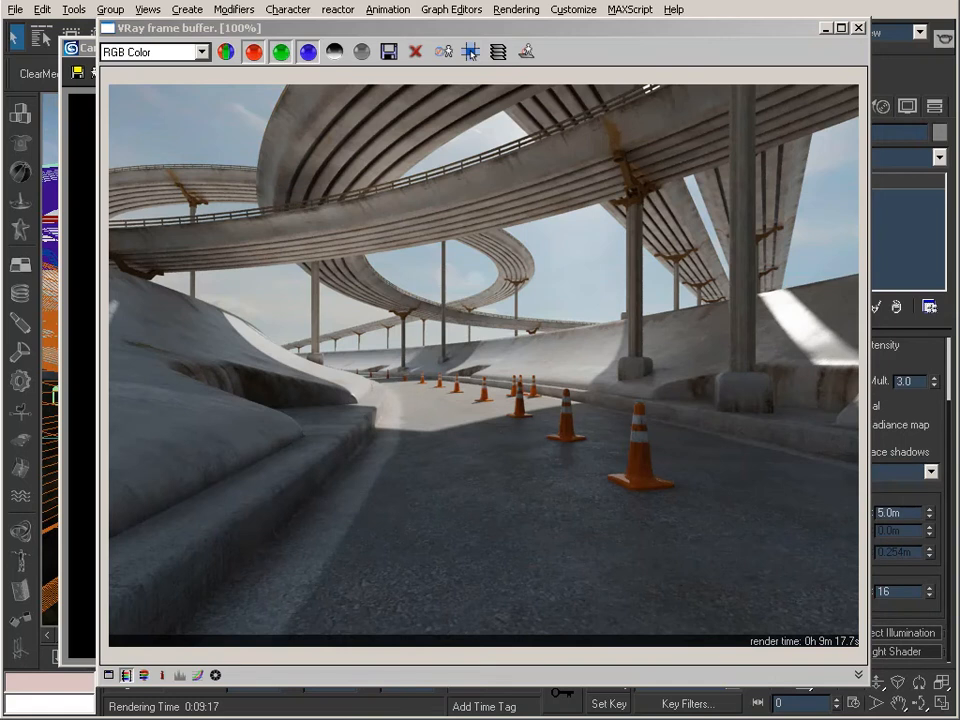
left_click(595, 28)
left_click_drag(595, 30, 535, 28)
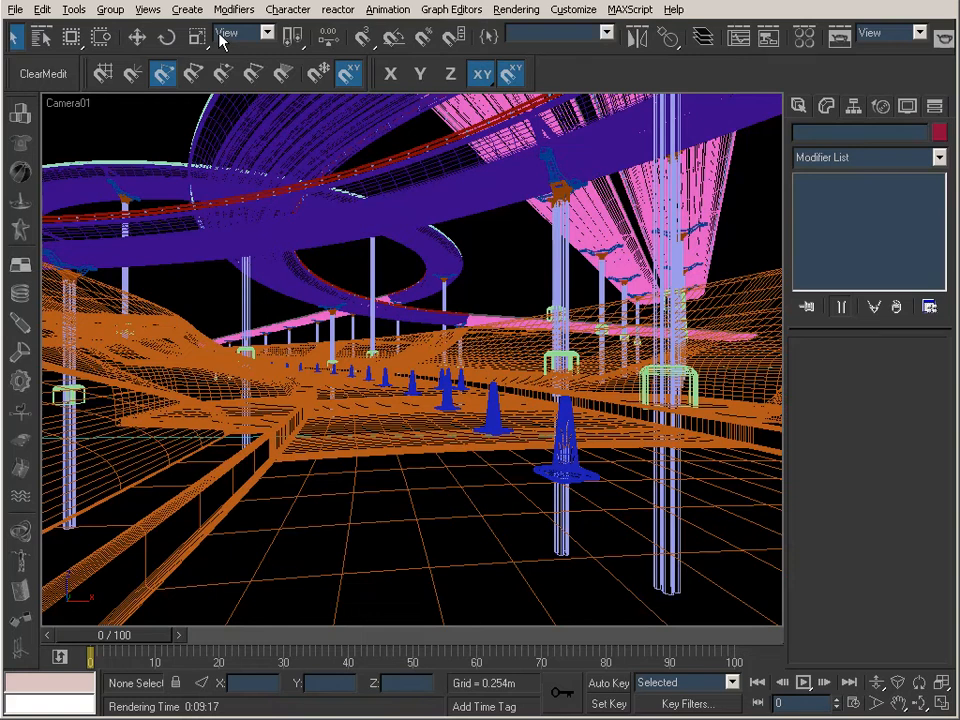
Step: Load hdri-33_color.hdr as the HDR image of the HDRI223 map
left_click(812, 38)
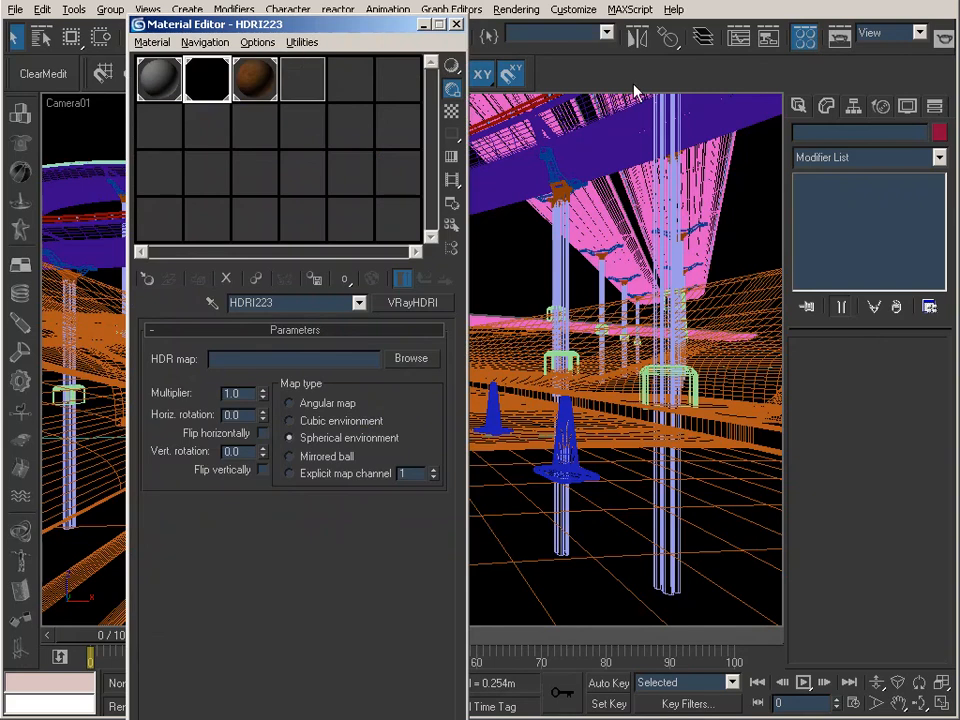
left_click(408, 358)
left_click(282, 149)
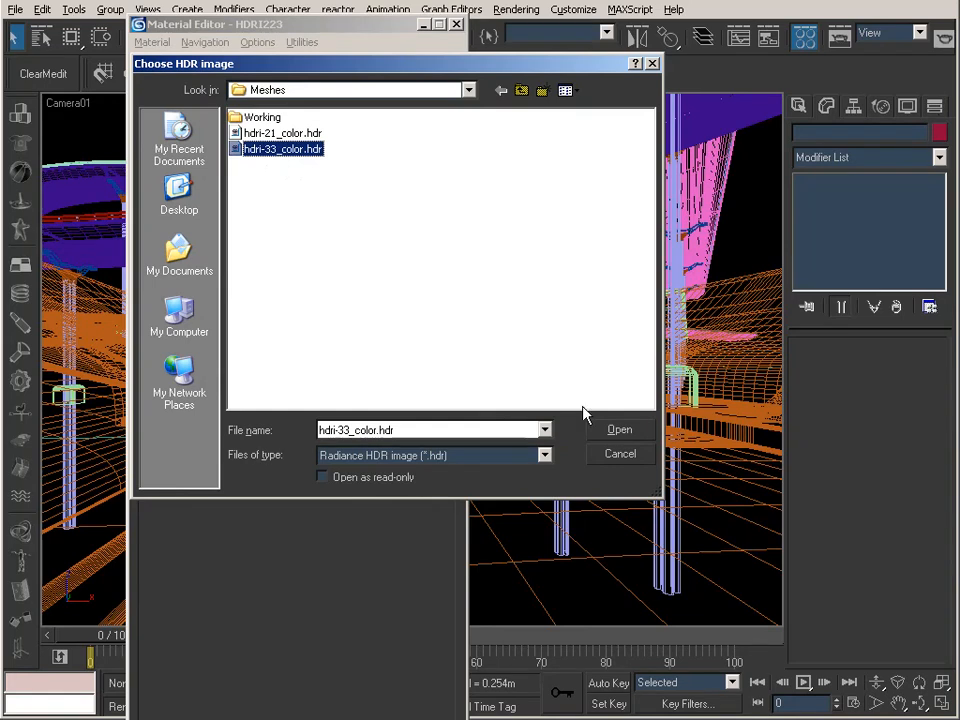
left_click(617, 429)
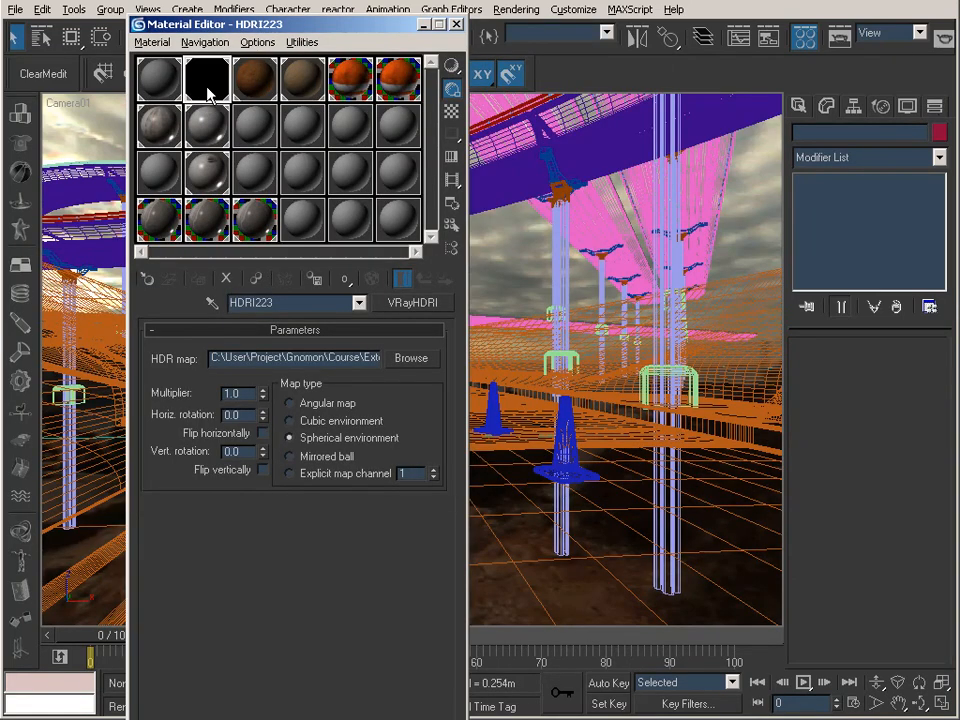
Step: Preview the HDRI223 map enlarged, try a horizontal rotation of 180, and reset the rotation to 0
double_click(208, 90)
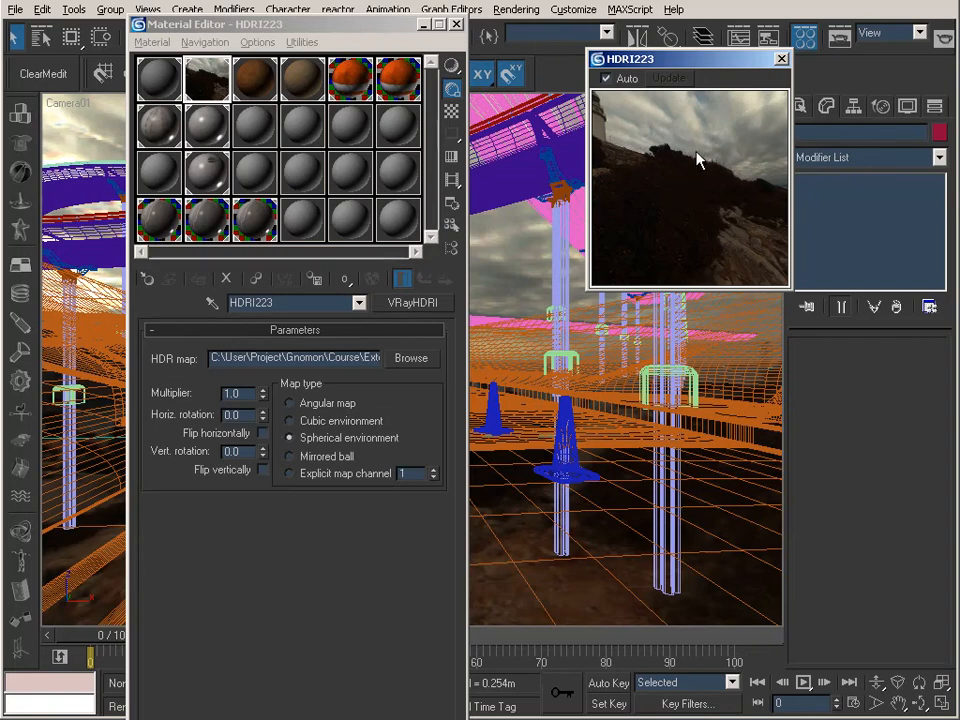
left_click(239, 414)
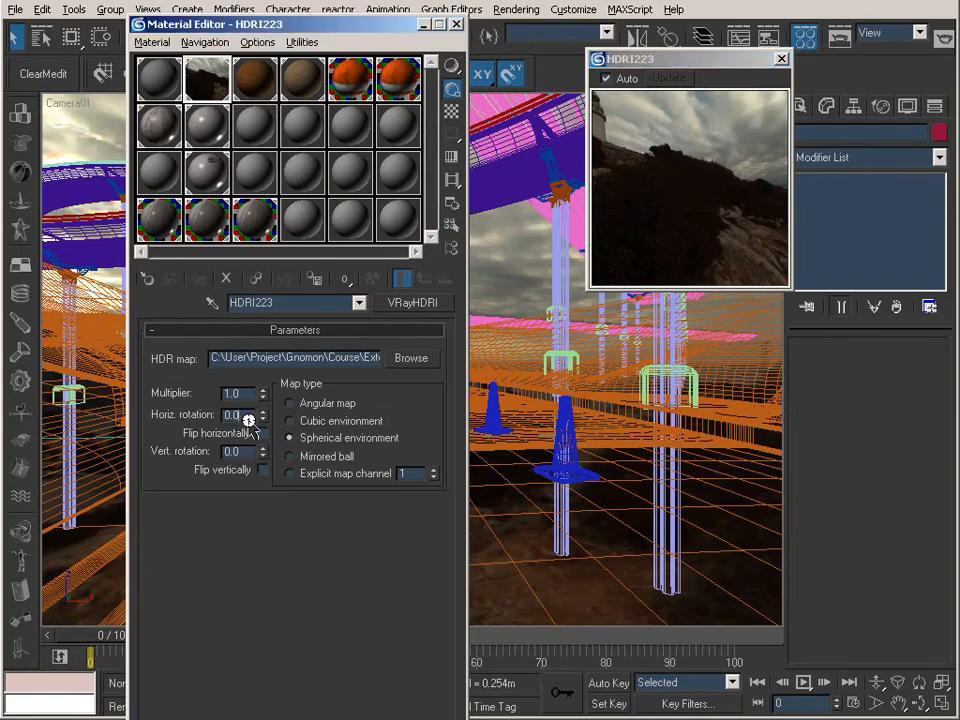
type("9")
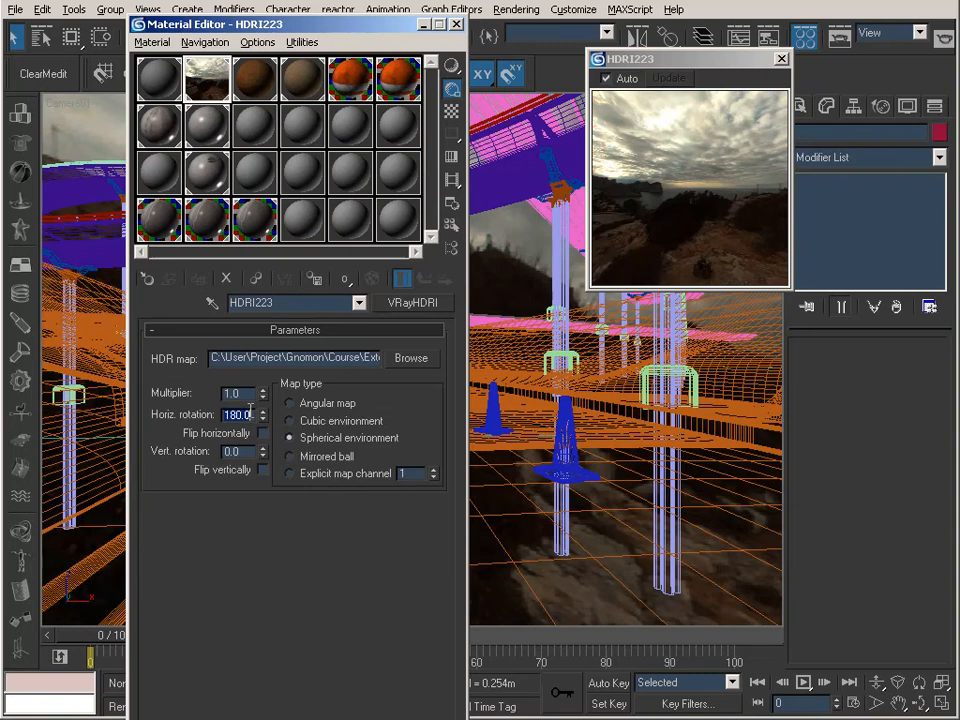
type("0")
key("Return")
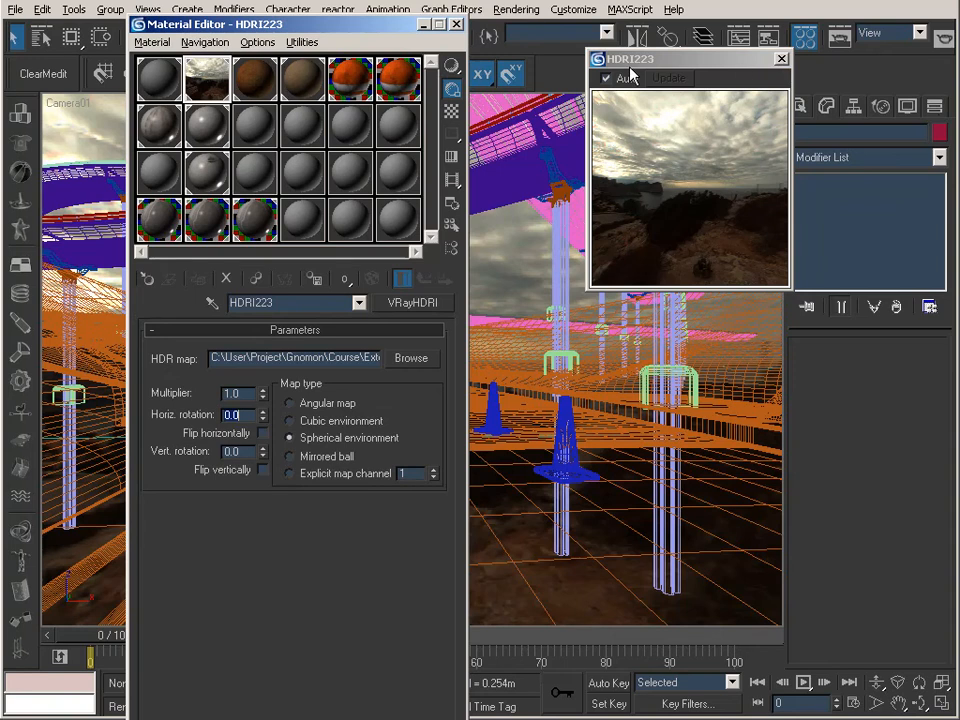
left_click(741, 67)
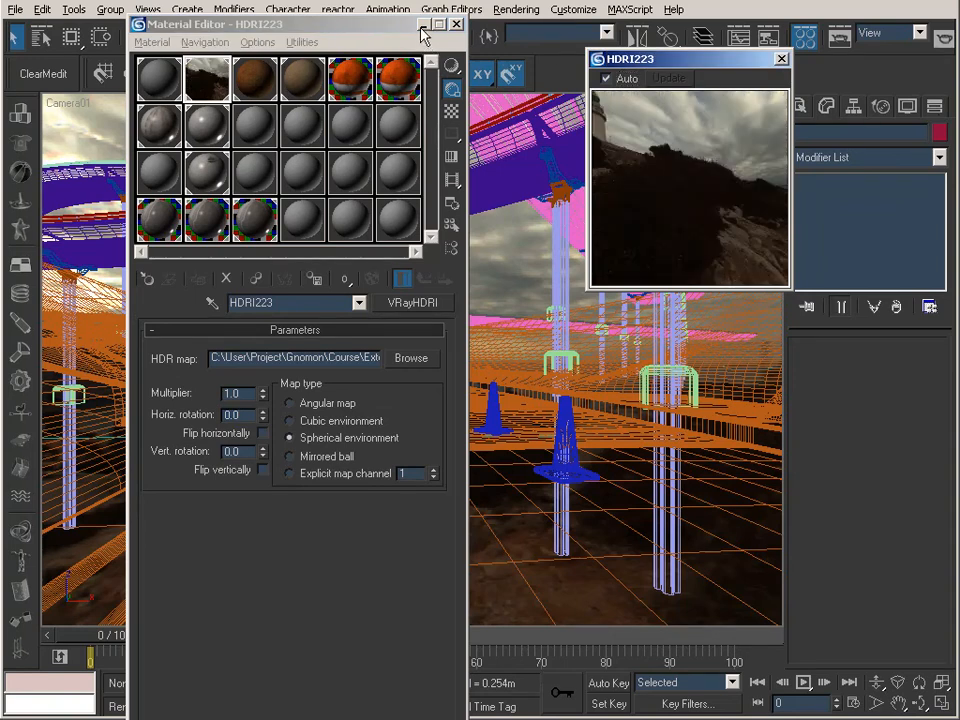
left_click(781, 59)
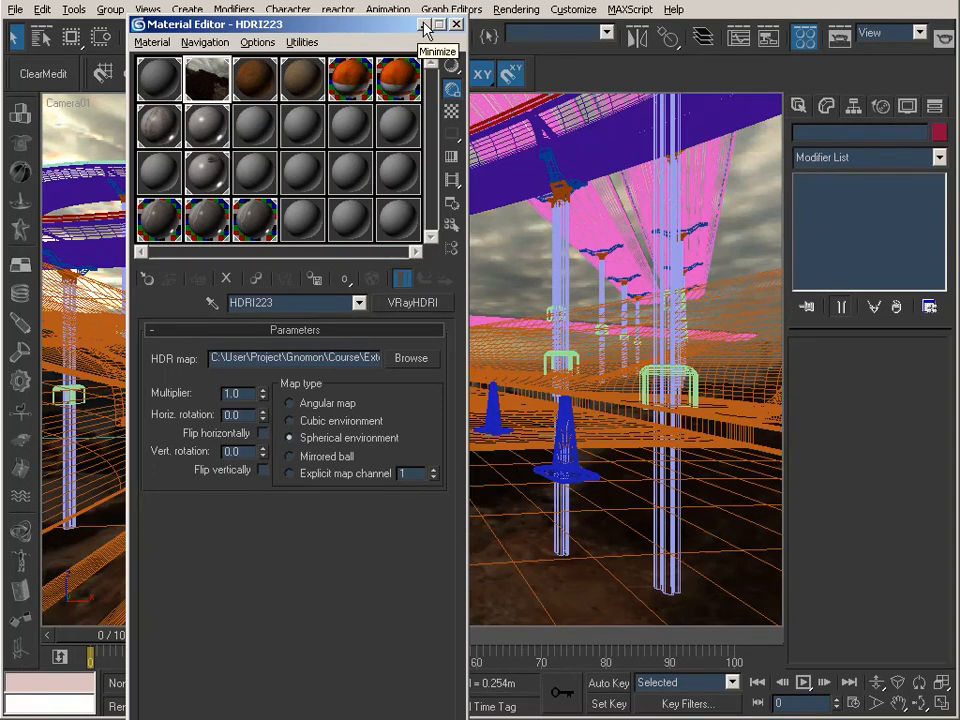
Step: Render the Camera01 view at 800 x 600 with the HDRI223 environment map
left_click(424, 26)
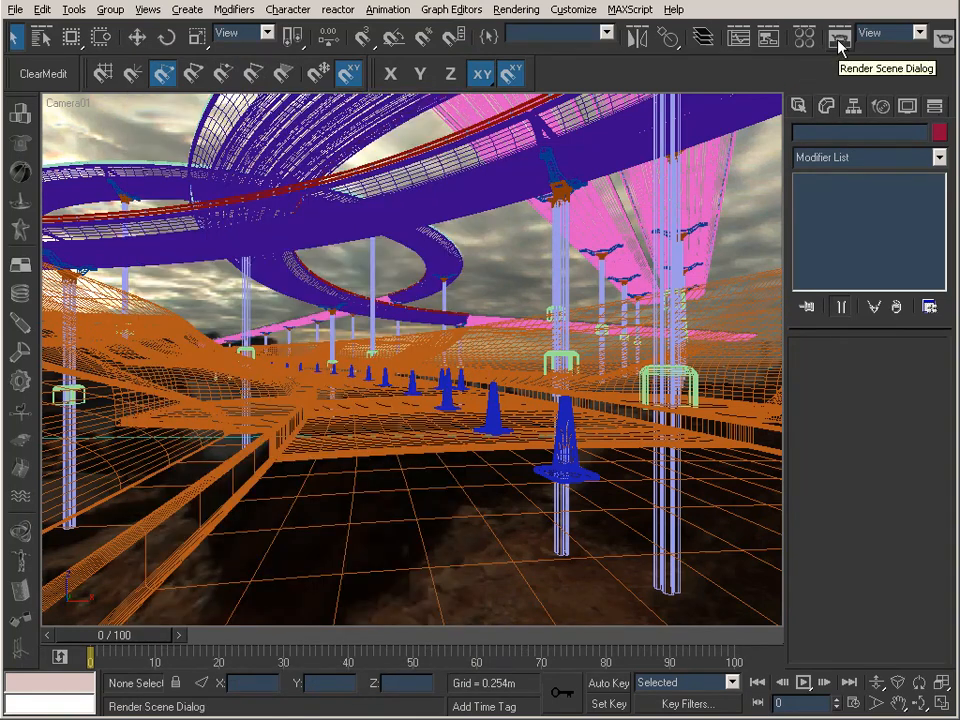
left_click(839, 40)
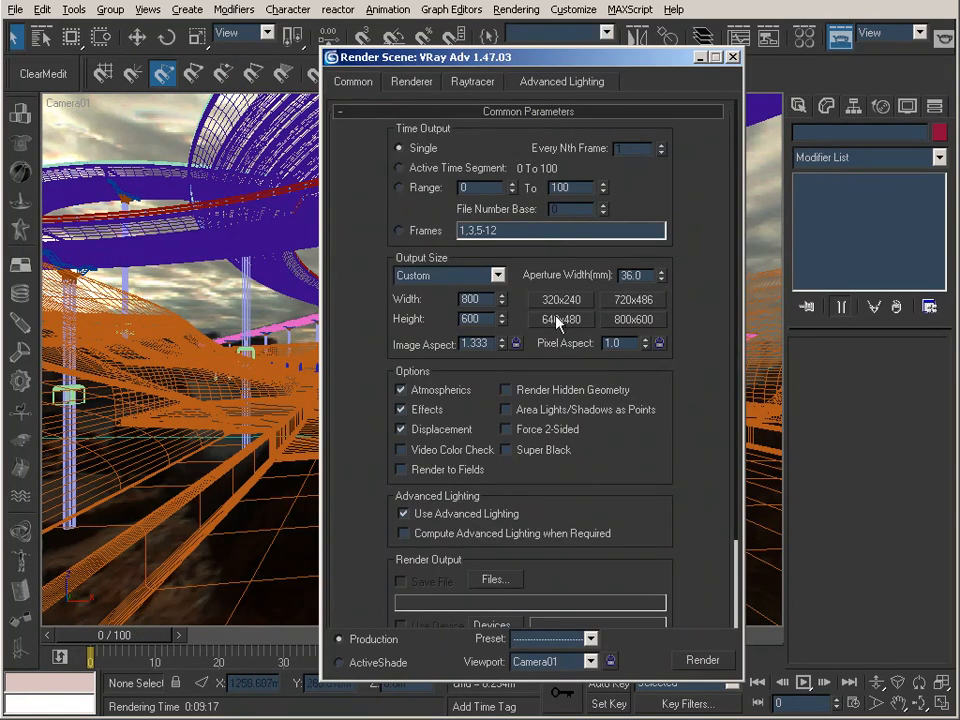
left_click(703, 660)
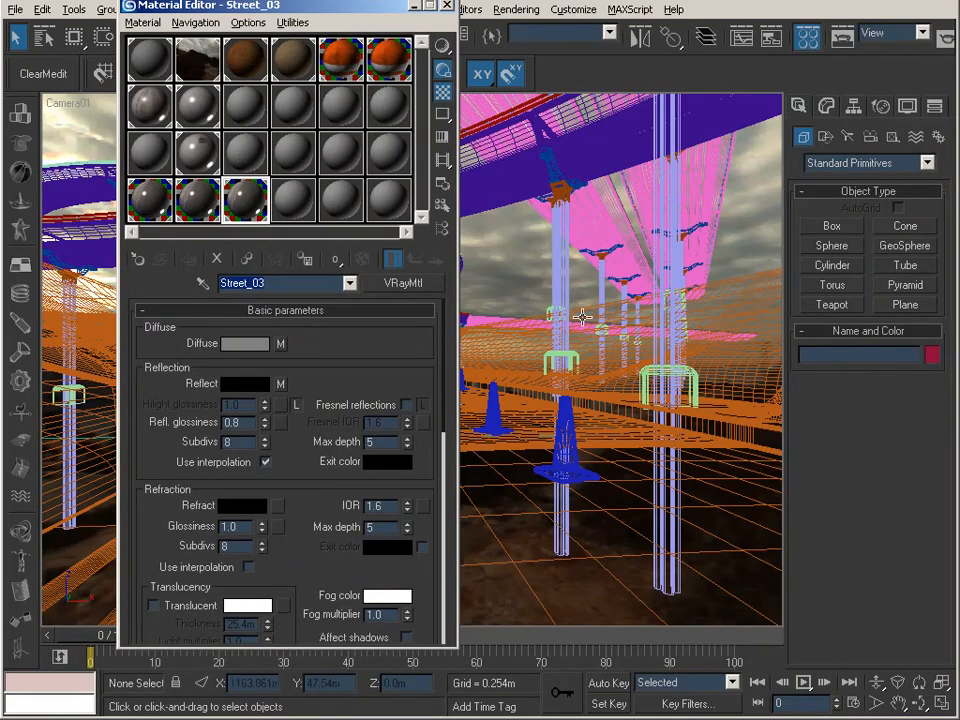
Step: Select the Street_01 group and open the Street_Ref_02.tif bitmap inside the Street_01 material's reflection falloff map
left_click(413, 12)
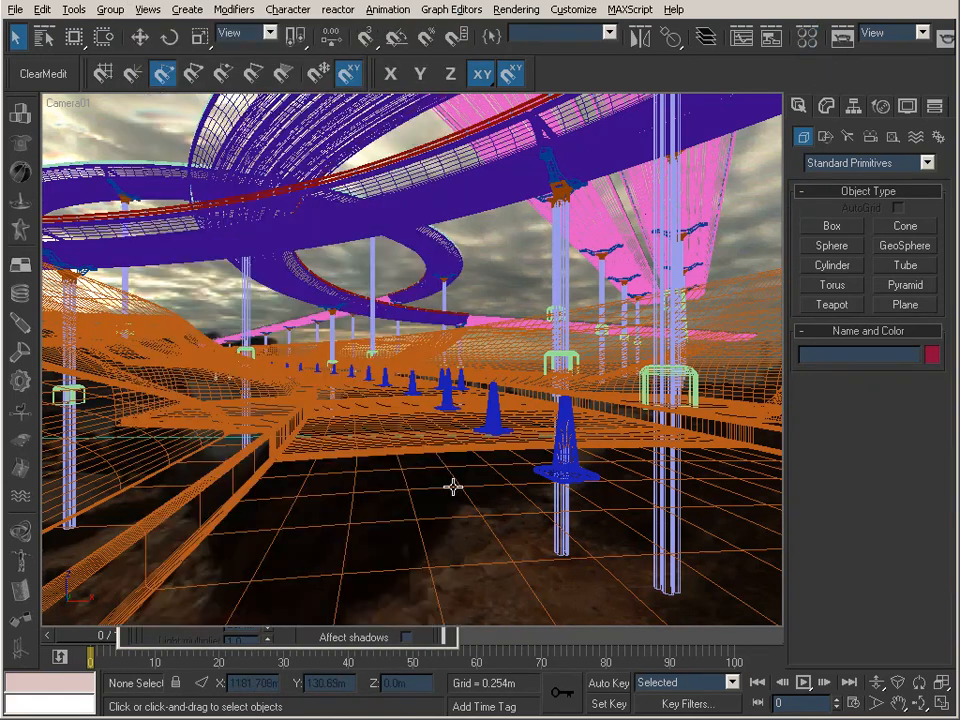
left_click(248, 318)
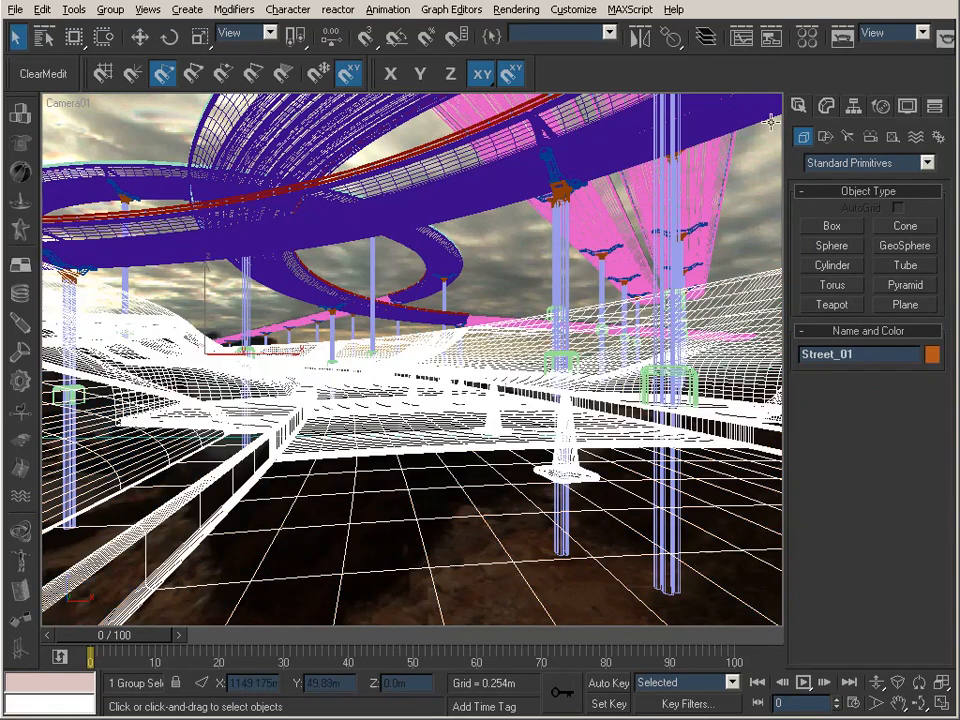
left_click(806, 36)
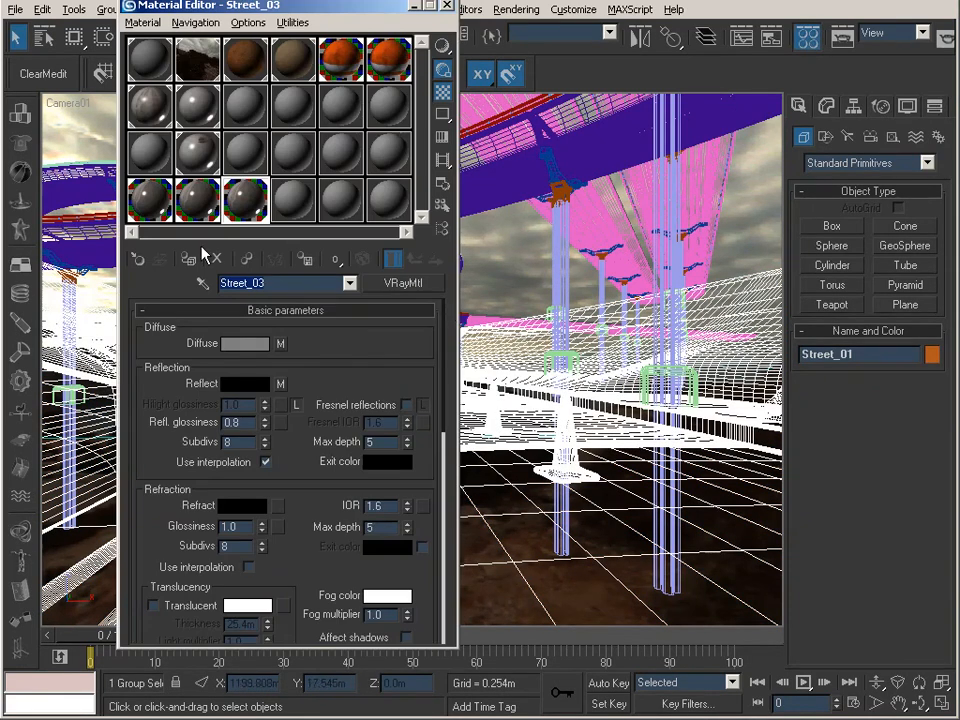
left_click(148, 203)
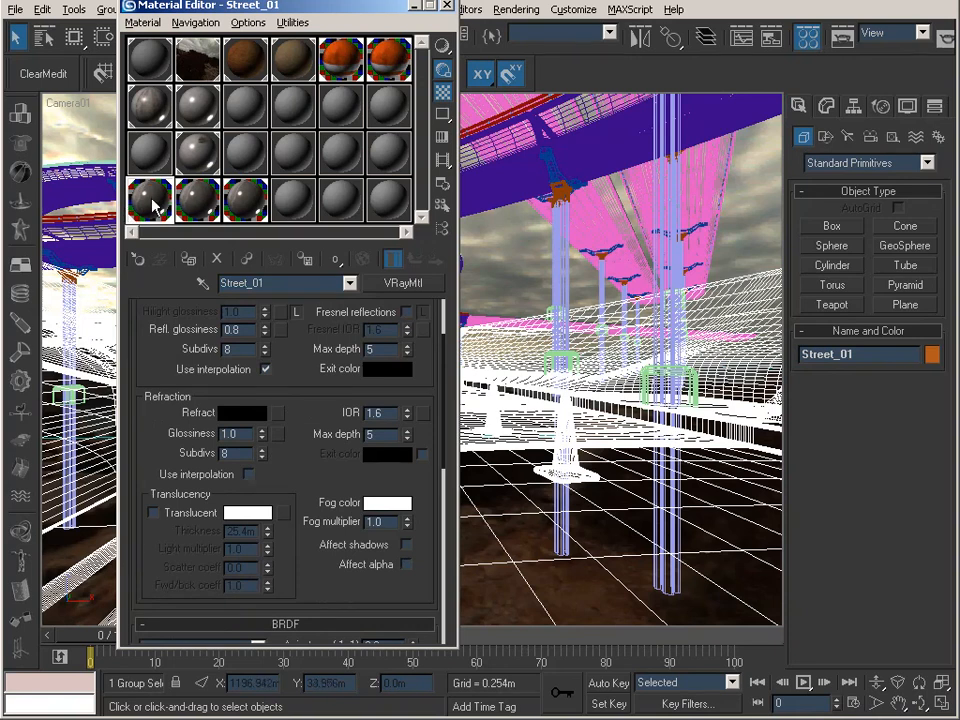
scroll(298, 398, "up", 2)
left_click_drag(298, 398, 309, 450)
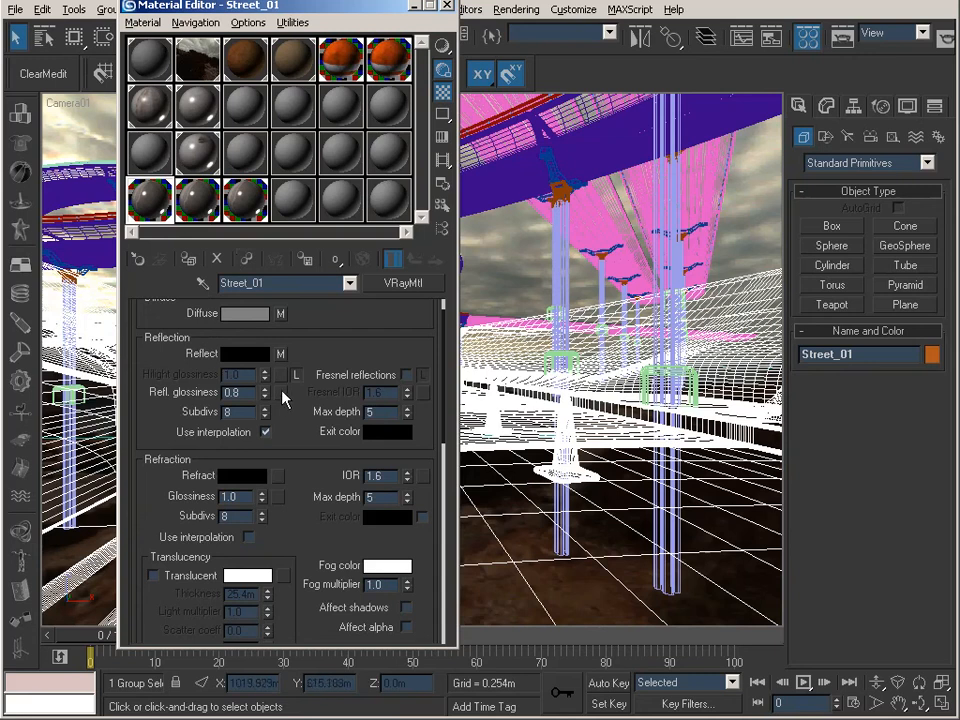
left_click(281, 354)
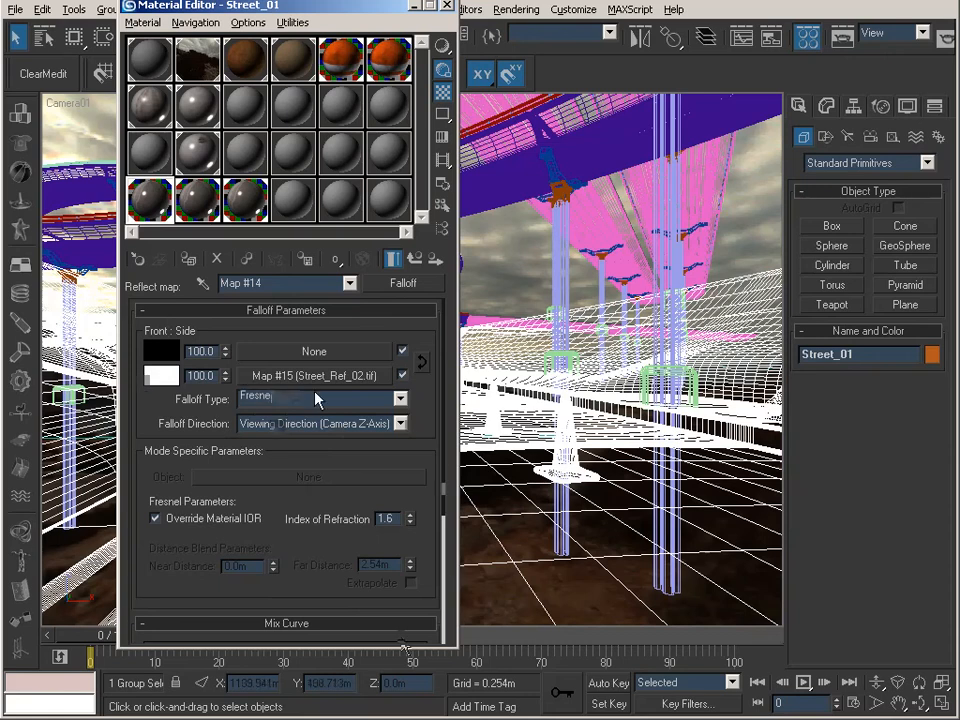
left_click(316, 378)
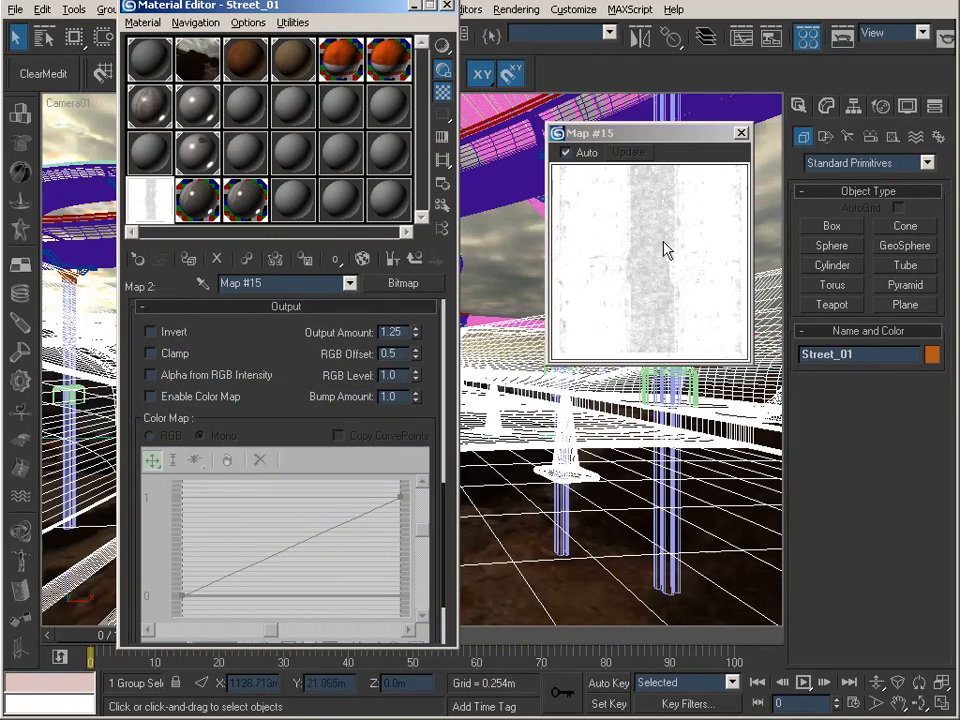
Step: Set the reflection bitmap's output amount to 1.0 and its RGB offset to 0.0
left_click_drag(405, 332, 328, 335)
type("1")
key("Return")
type("0")
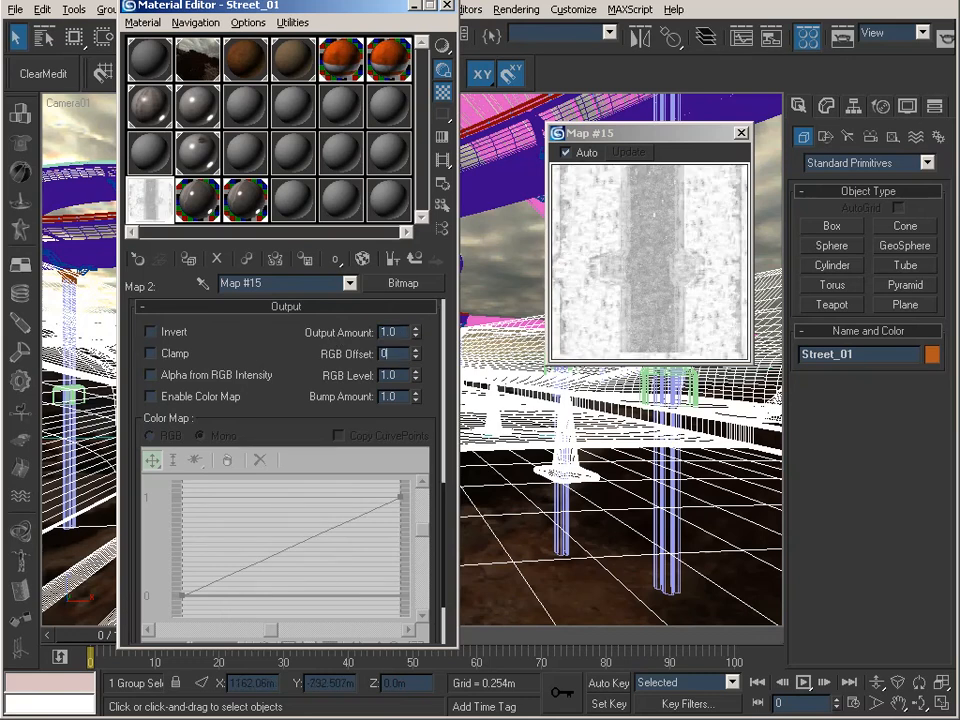
key("Return")
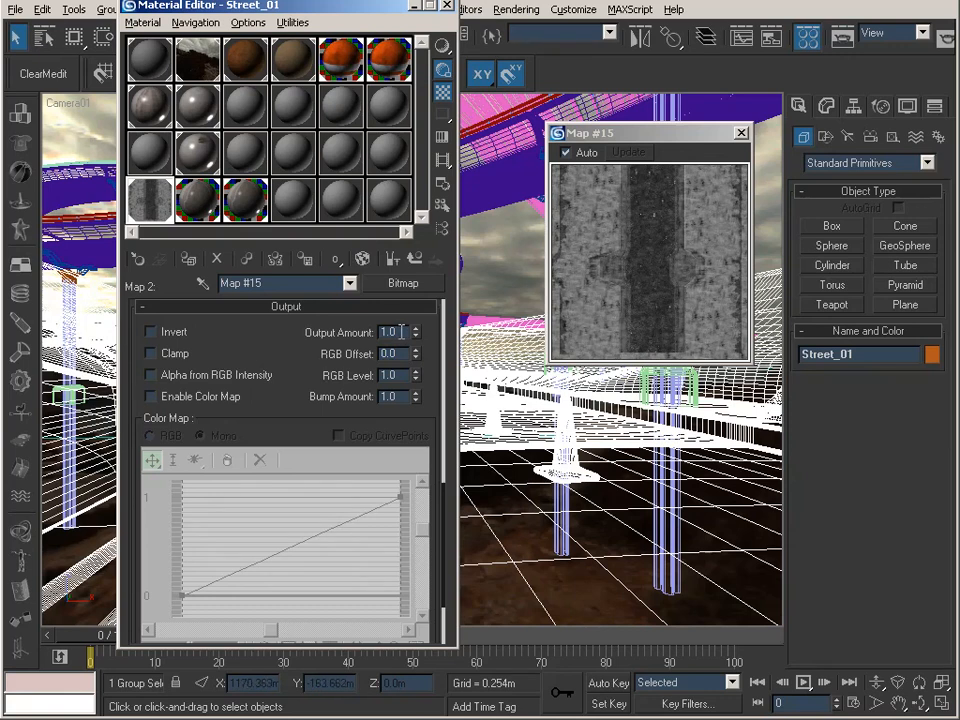
Step: Restore the reflection bitmap's output amount to 1.25 and its RGB offset to 0.5
left_click(400, 332)
key("BackSpace")
type("2")
left_click(401, 354)
type(".4")
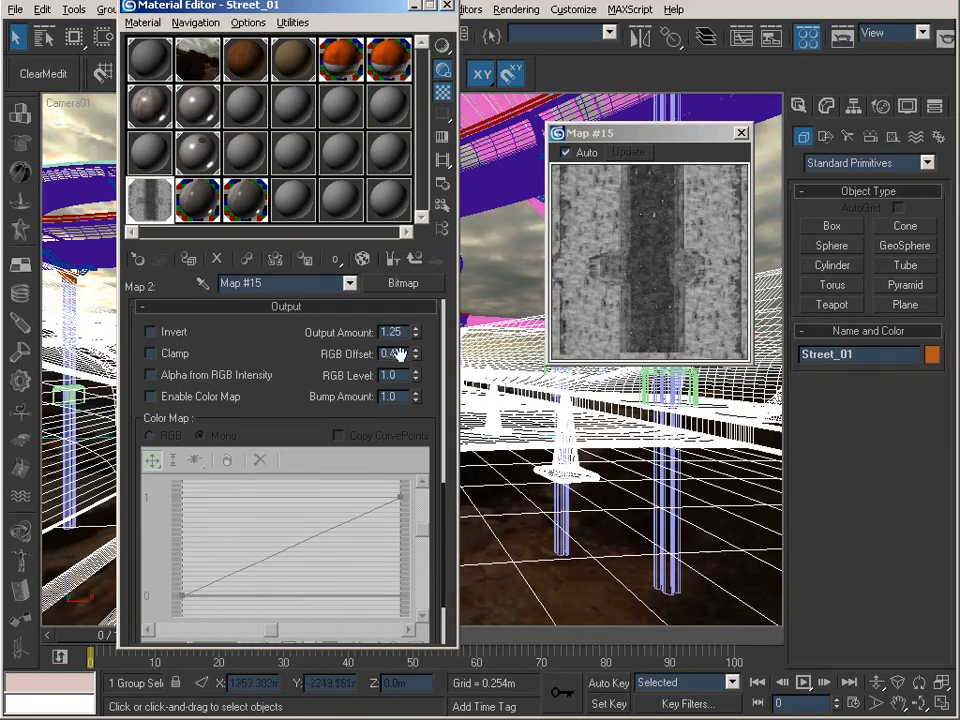
type("5")
left_click(401, 335)
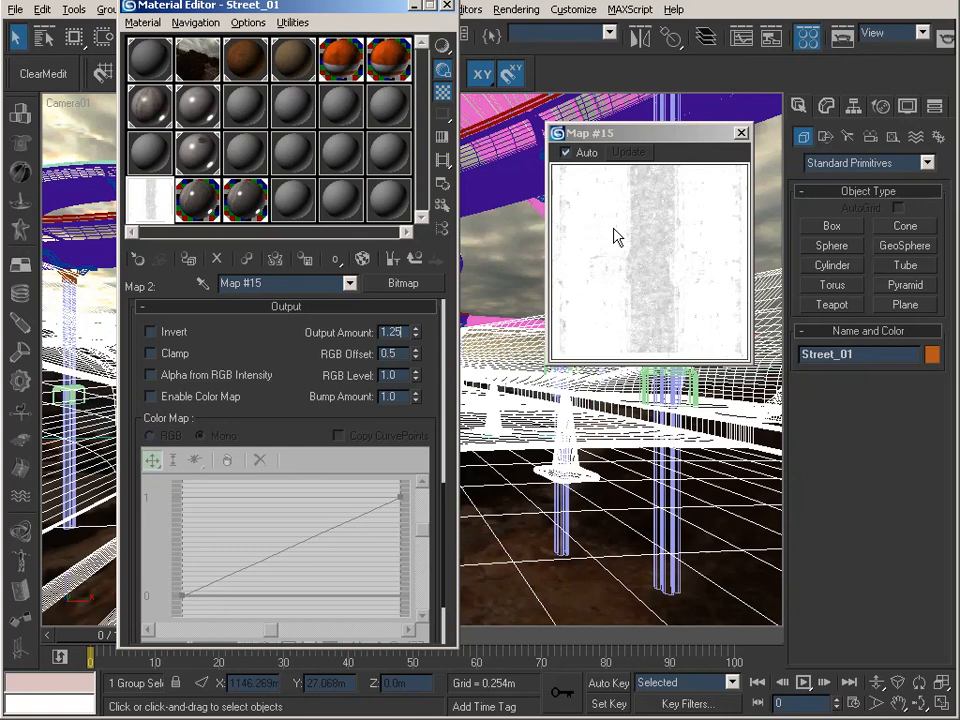
Step: Return to the Street_01 material's basic parameters and examine its reflection glossiness, subdivisions and interpolation settings
left_click(414, 262)
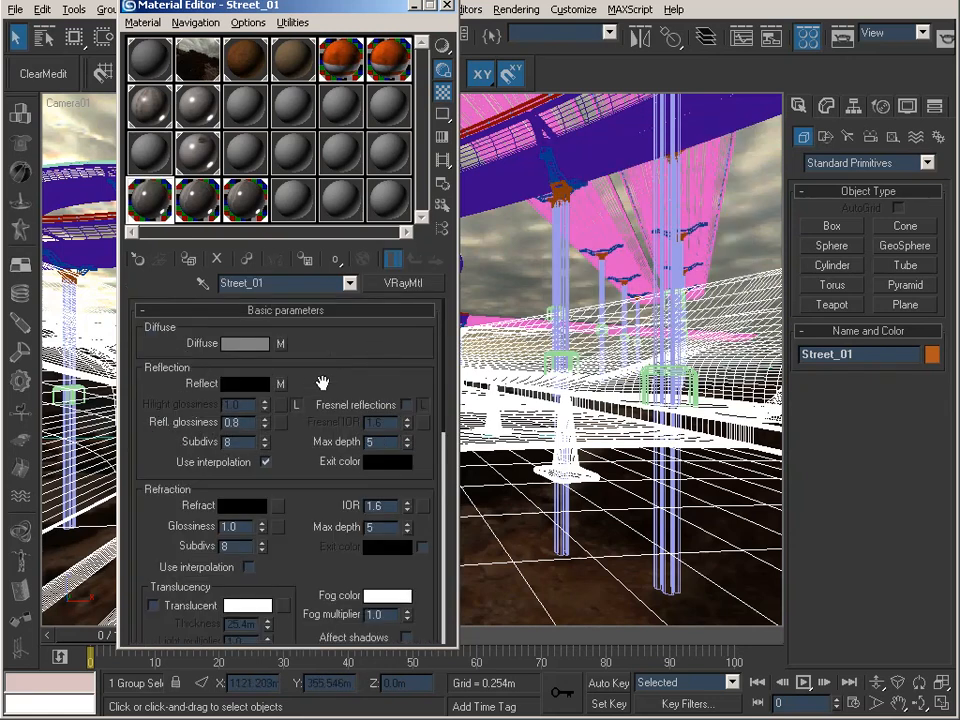
scroll(334, 340, "down", 1)
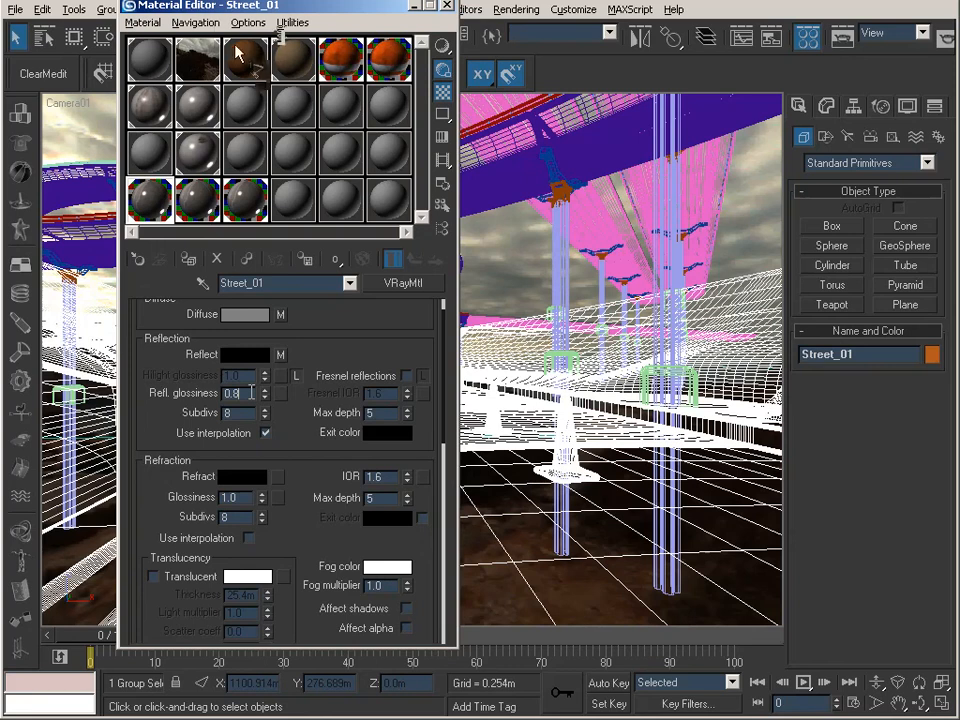
left_click(447, 6)
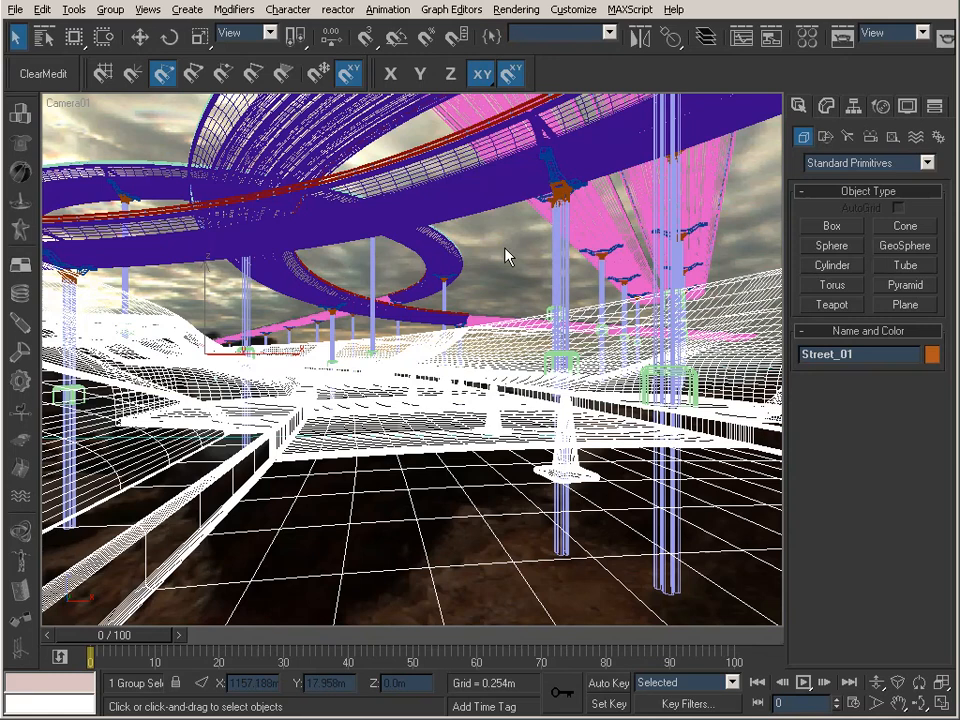
Step: Clear the selection and render the Camera01 view at 800 x 600 to examine the street's reflections
key("ctrl+d")
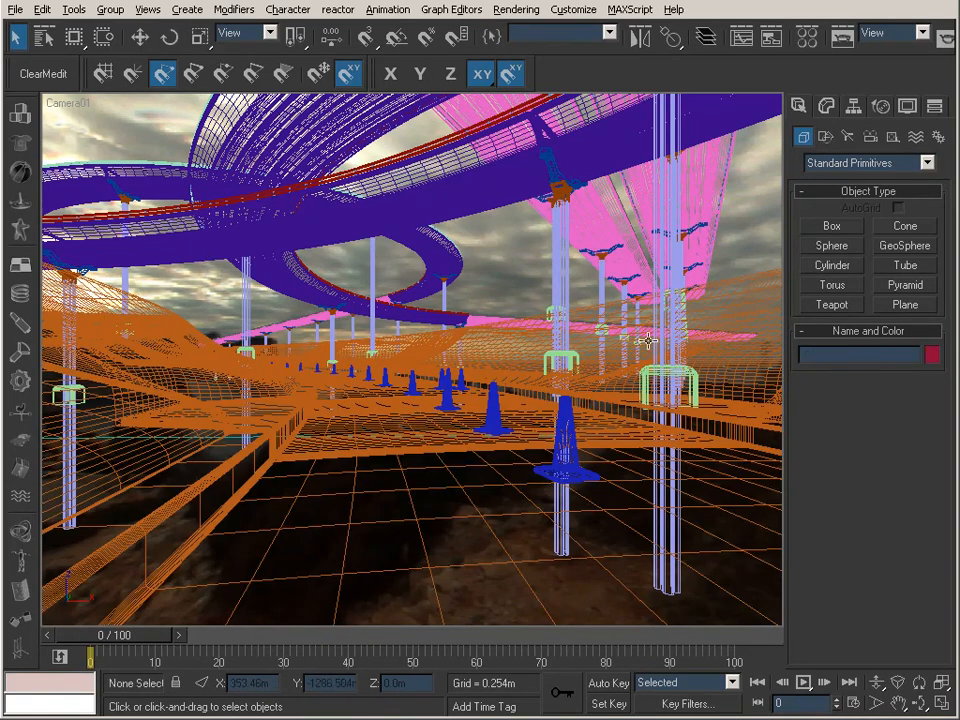
left_click(843, 37)
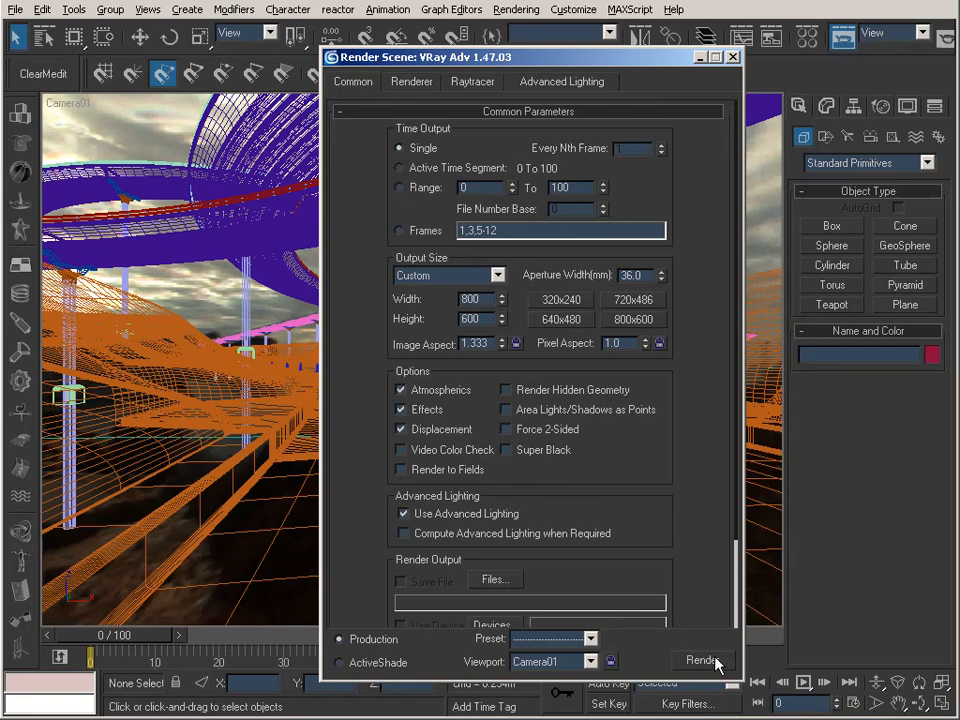
left_click(716, 661)
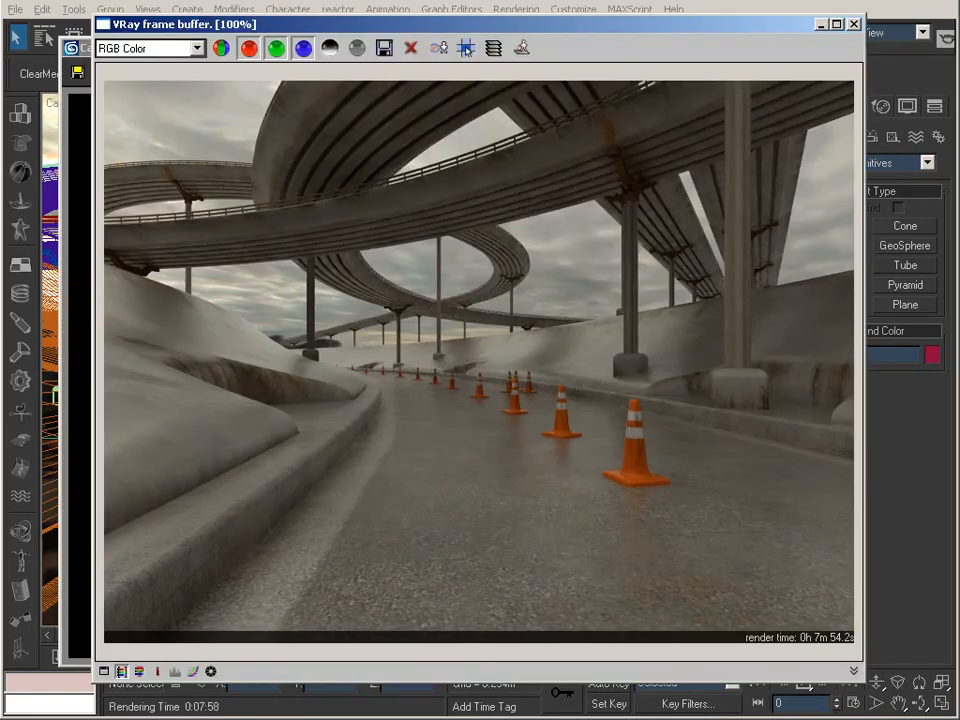